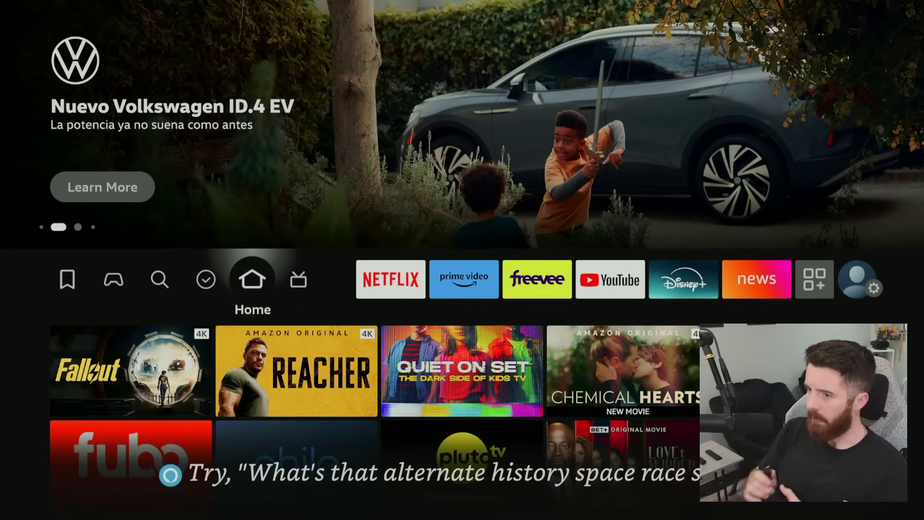
# Move right along the home top bar to reveal the Settings tiles: Notifications, Profiles, Network.
pyautogui.press('Right')
pyautogui.press('Right')
pyautogui.press('Right')
pyautogui.press('Right')
pyautogui.press('Right')
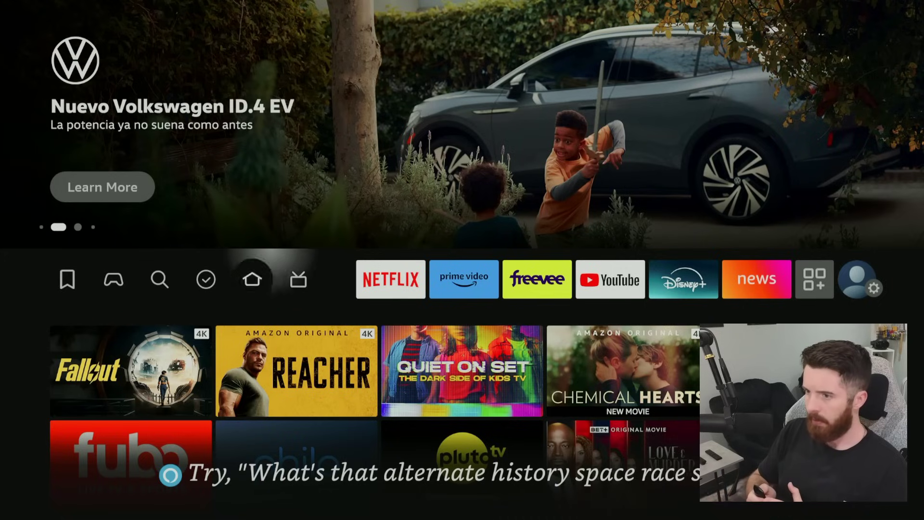
pyautogui.press('Right')
pyautogui.press('Right')
pyautogui.press('Right')
pyautogui.press('Right')
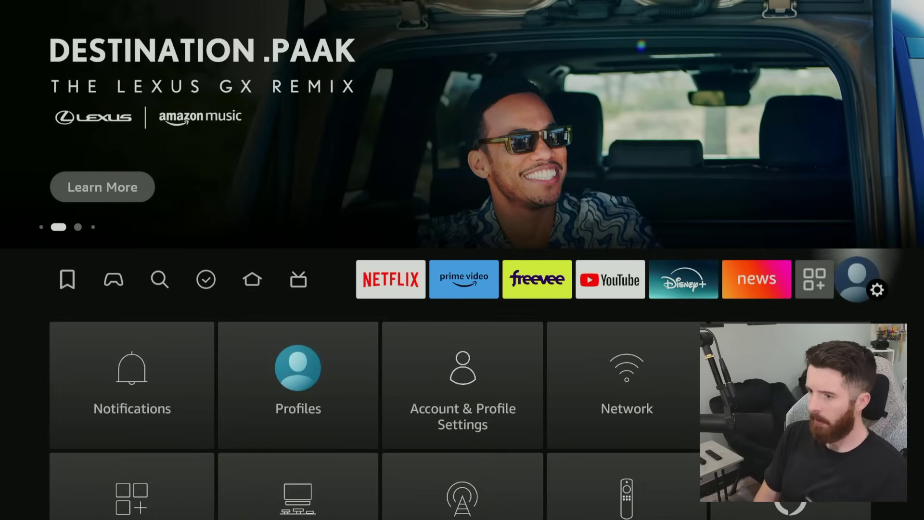
# Open the My Fire TV settings from the settings grid.
pyautogui.press('Down')
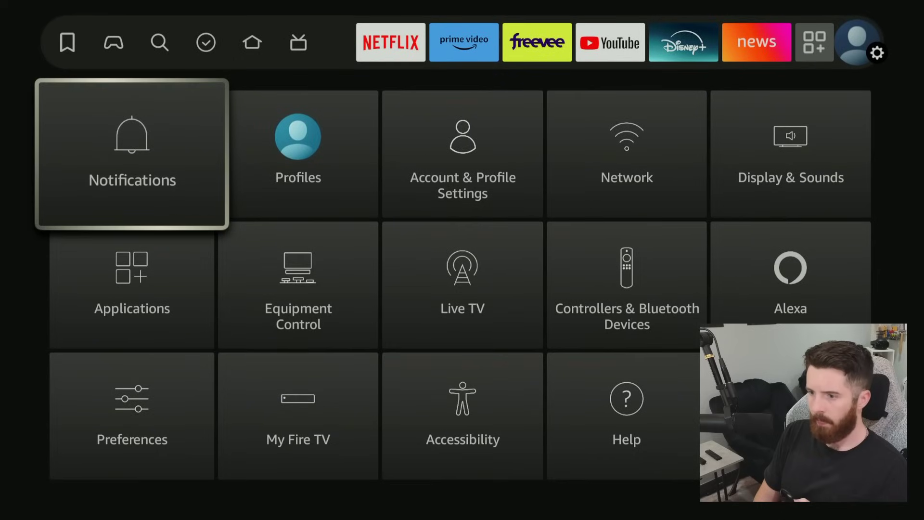
pyautogui.press('Down')
pyautogui.press('Down')
pyautogui.press('Right')
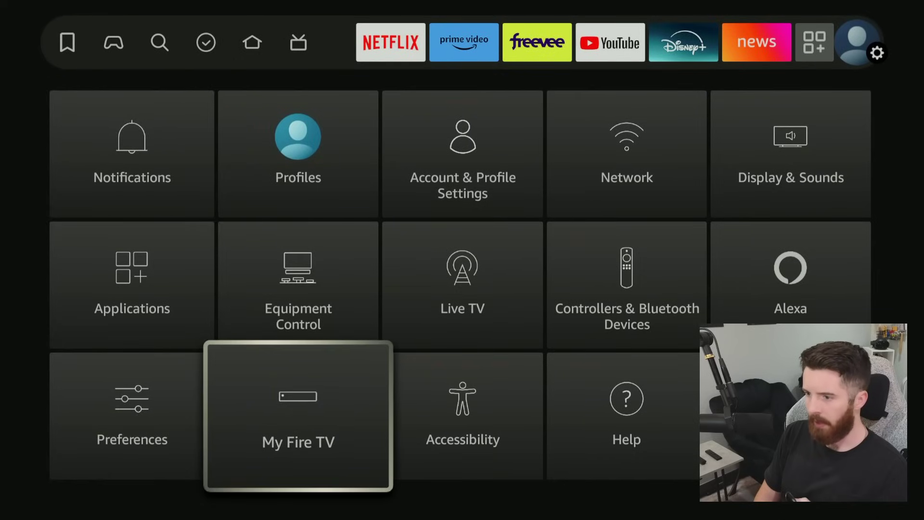
pyautogui.press('Return')
pyautogui.press('Return')
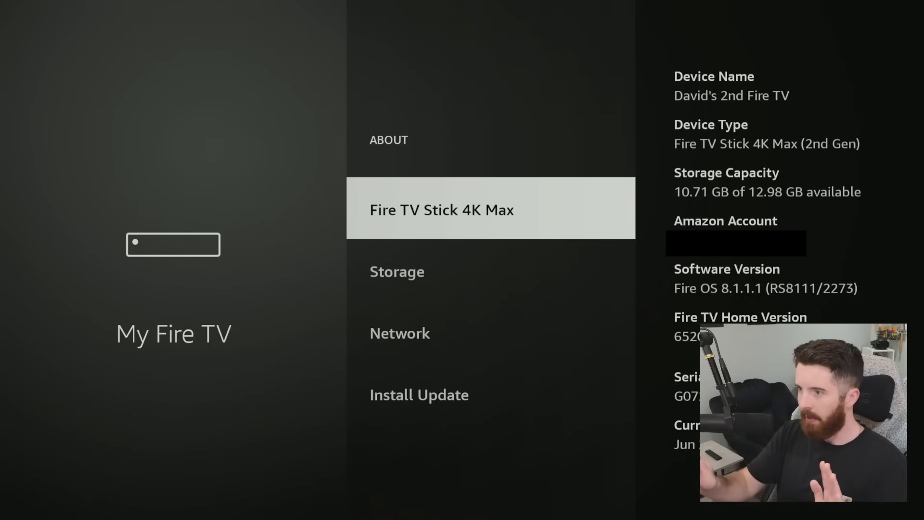
# Select Fire TV Stick 4K Max repeatedly to unlock Developer options, then return home.
pyautogui.press('Return')
pyautogui.press('Return')
pyautogui.press('Return')
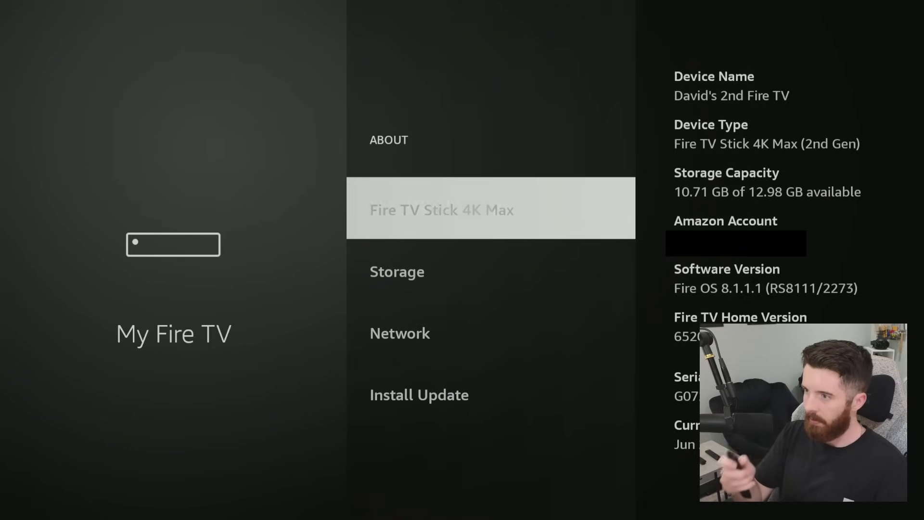
pyautogui.press('Return')
pyautogui.press('Return')
pyautogui.press('Return')
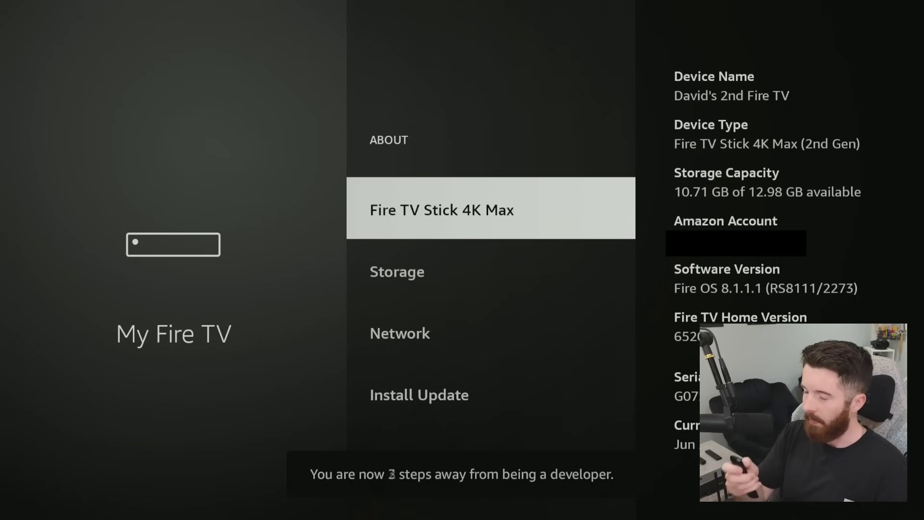
pyautogui.press('Return')
pyautogui.press('Return')
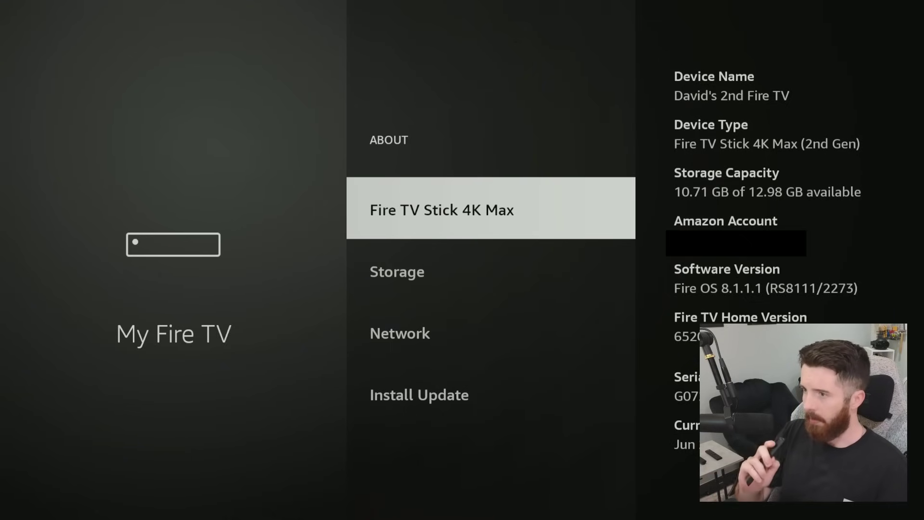
pyautogui.press('Escape')
pyautogui.press('Down')
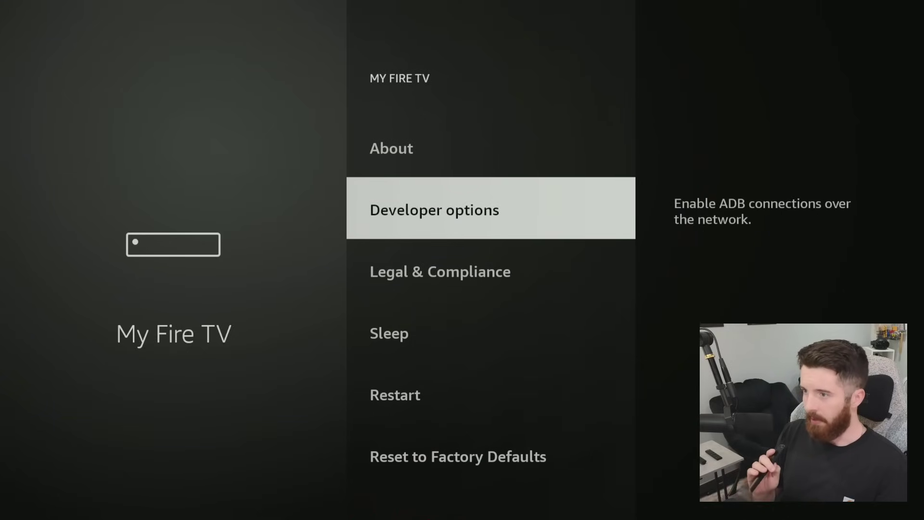
pyautogui.press('Home')
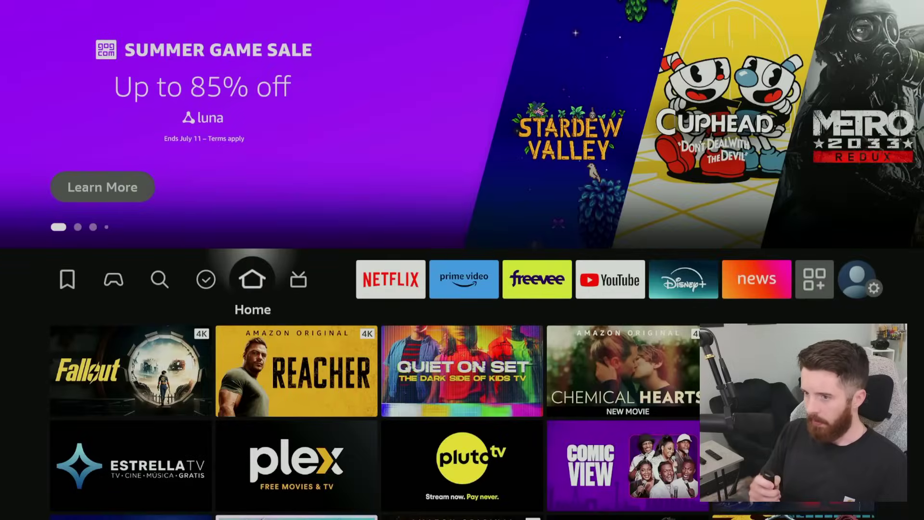
# Spell 'Dow' in the Find > Search on-screen keyboard.
pyautogui.press('Left')
pyautogui.press('Left')
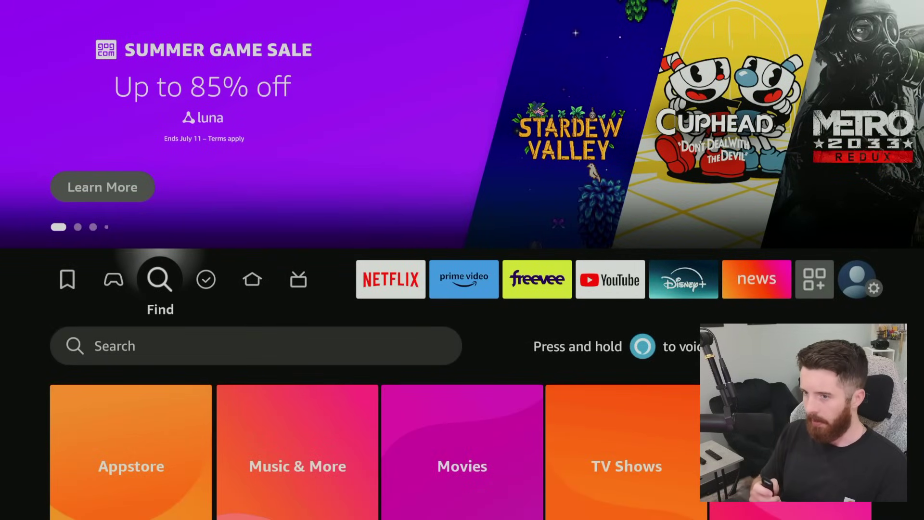
pyautogui.press('Down')
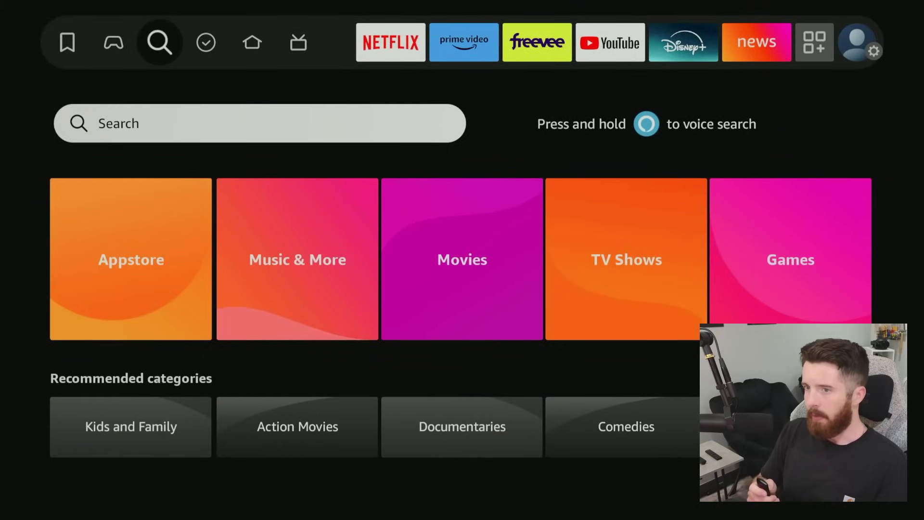
pyautogui.press('Return')
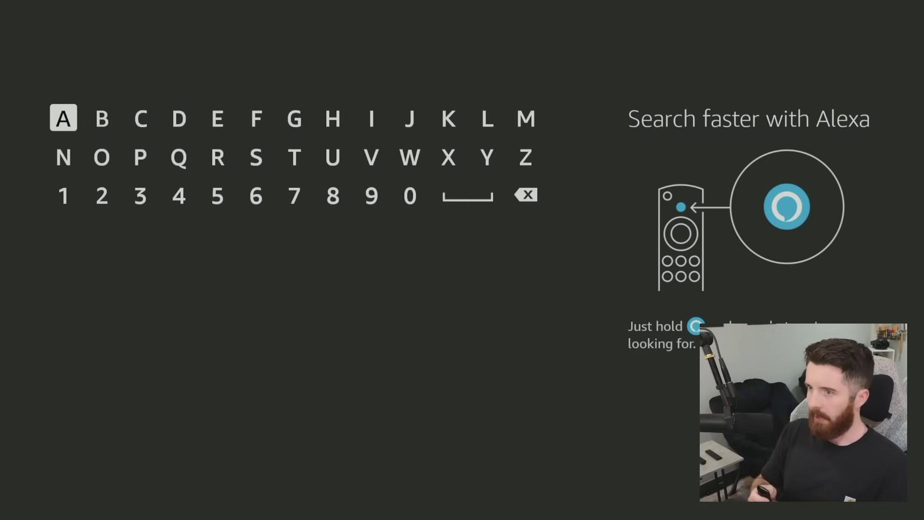
pyautogui.press('Right')
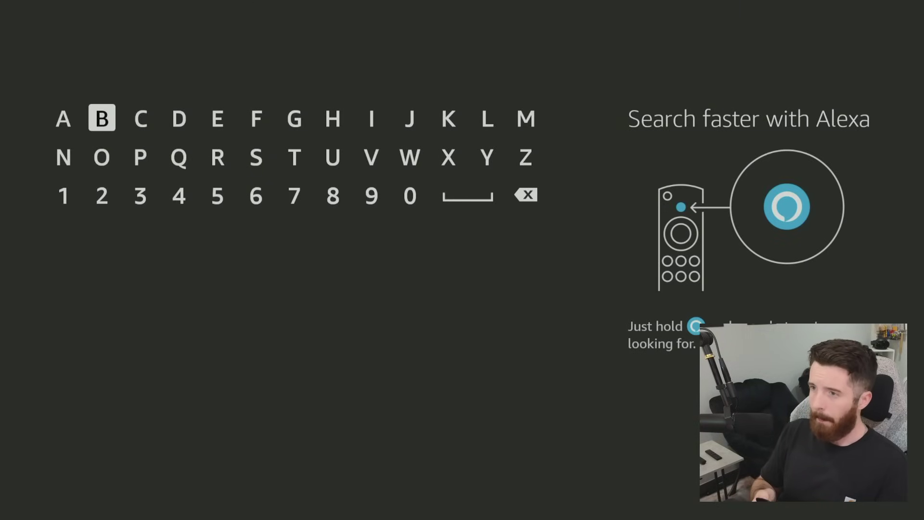
pyautogui.press('Right')
pyautogui.press('Right')
pyautogui.press('Return')
pyautogui.press('Down')
pyautogui.press('Left')
pyautogui.press('Left')
pyautogui.press('Return')
pyautogui.press('Right')
pyautogui.press('Right')
pyautogui.press('Right')
pyautogui.press('Right')
pyautogui.press('Right')
pyautogui.press('Right')
pyautogui.press('Right')
pyautogui.press('Right')
pyautogui.press('Return')
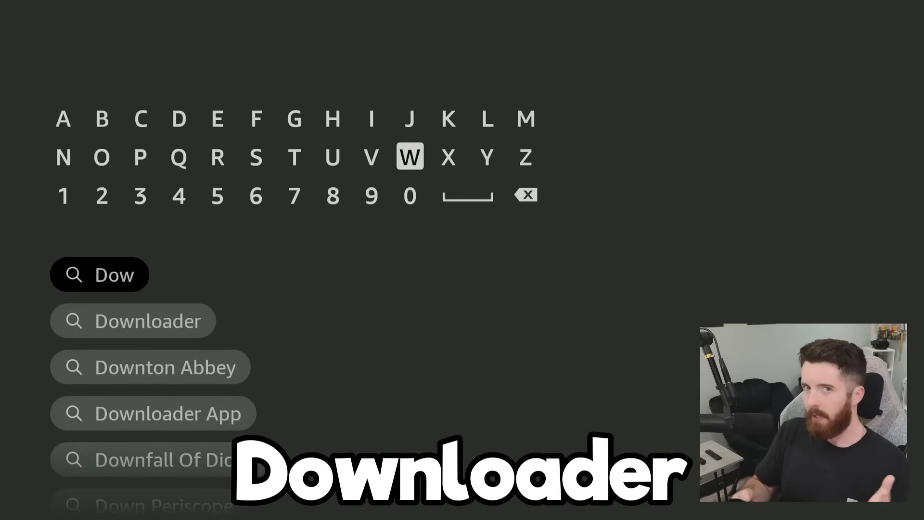
# Pick the Downloader suggestion, download the AFTVnews.com Downloader app, and return home.
pyautogui.press('Down')
pyautogui.press('Down')
pyautogui.press('Down')
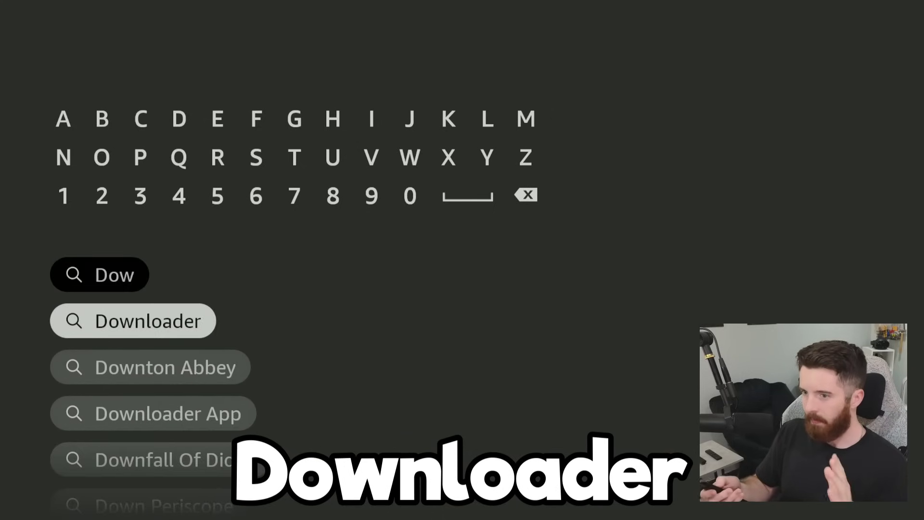
pyautogui.press('Return')
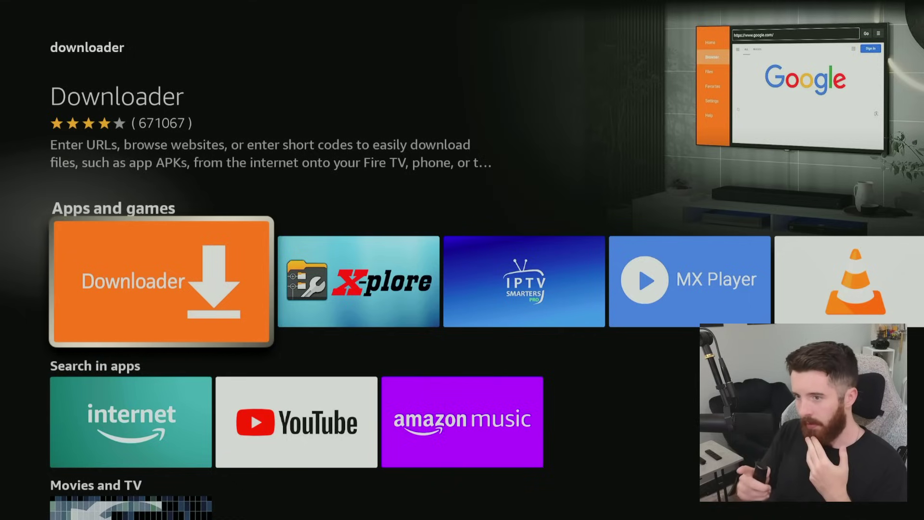
pyautogui.press('Return')
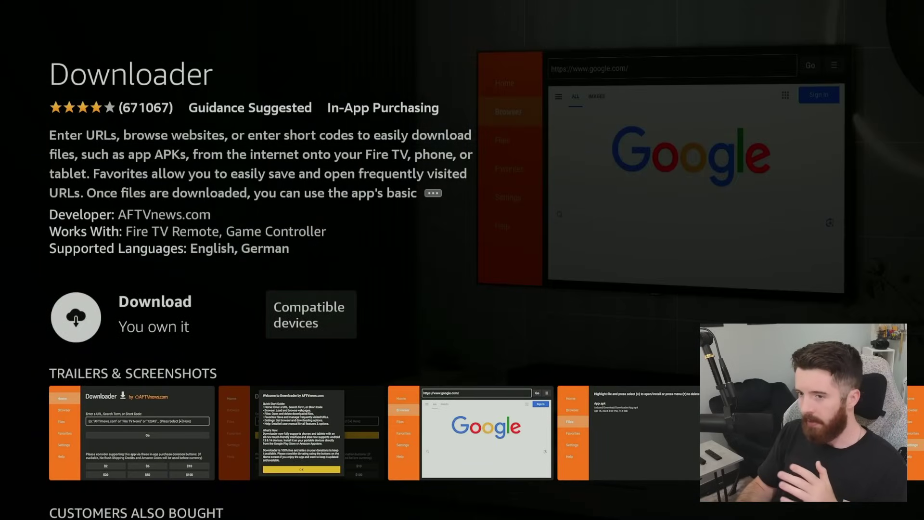
pyautogui.press('Return')
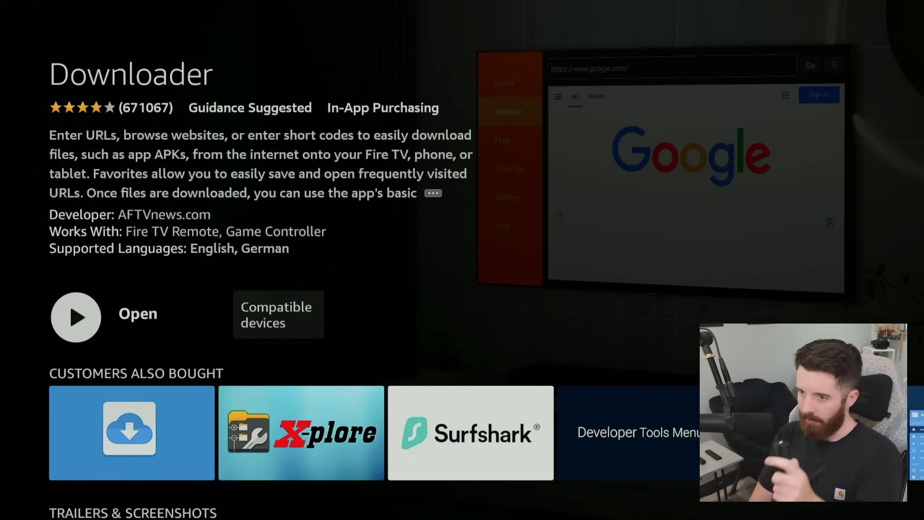
pyautogui.press('Return')
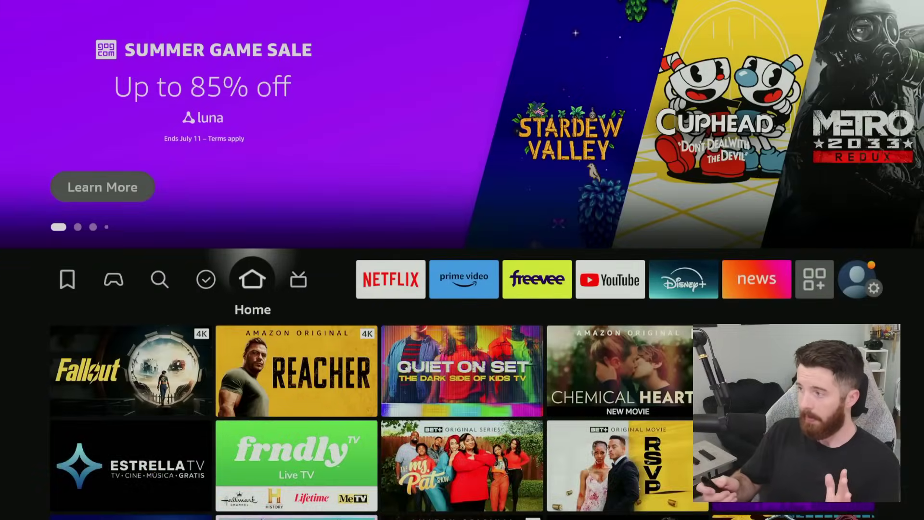
# Spell 'Ip' in the Find > Search on-screen keyboard.
pyautogui.press('Left')
pyautogui.press('Left')
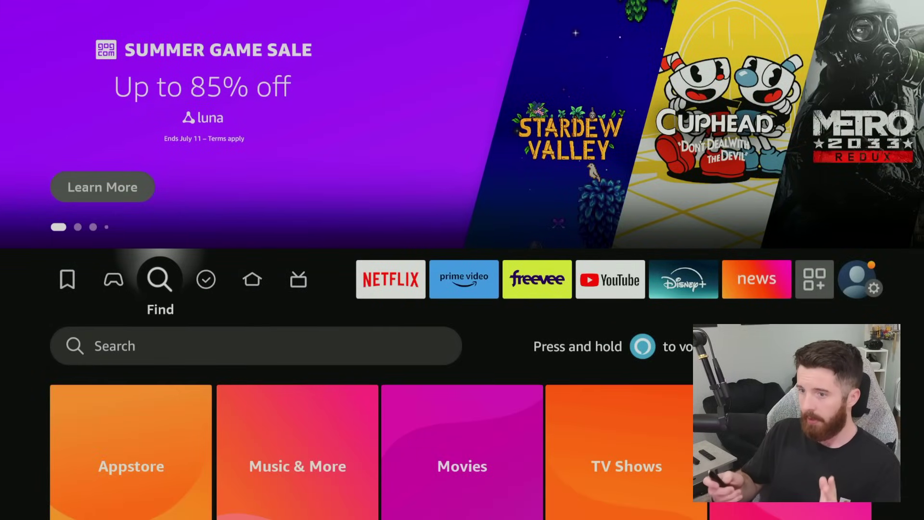
pyautogui.press('Down')
pyautogui.press('Return')
pyautogui.press('Right')
pyautogui.press('Right')
pyautogui.press('Right')
pyautogui.press('Right')
pyautogui.press('Right')
pyautogui.press('Right')
pyautogui.press('Right')
pyautogui.press('Right')
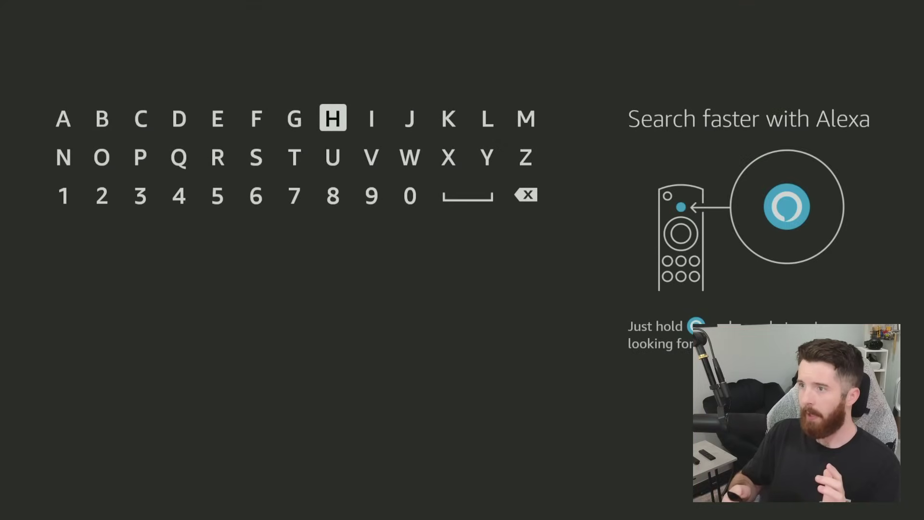
pyautogui.press('Return')
pyautogui.press('Down')
pyautogui.press('Left')
pyautogui.press('Left')
pyautogui.press('Left')
pyautogui.press('Left')
pyautogui.press('Left')
pyautogui.press('Left')
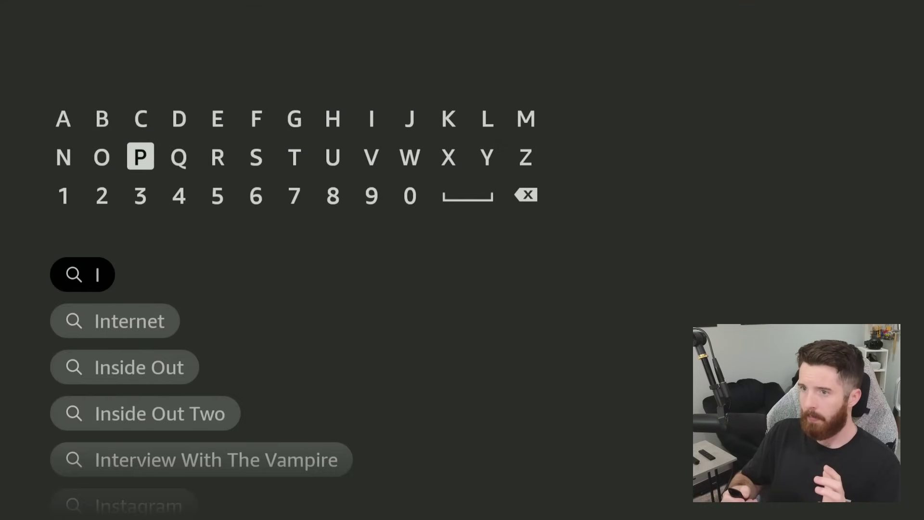
pyautogui.press('Return')
# Pick the Ipvanish suggestion, download IPVanish VPN, and launch it.
pyautogui.press('Down')
pyautogui.press('Down')
pyautogui.press('Down')
pyautogui.press('Return')
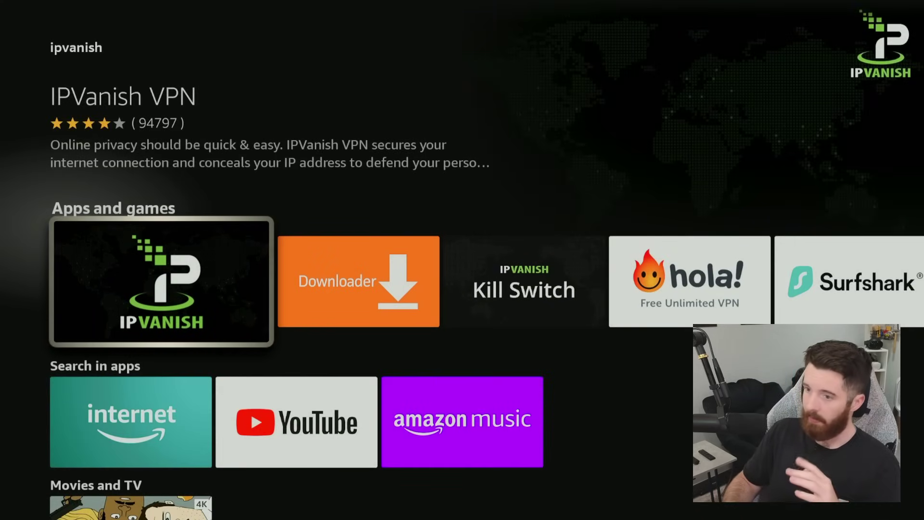
pyautogui.press('Return')
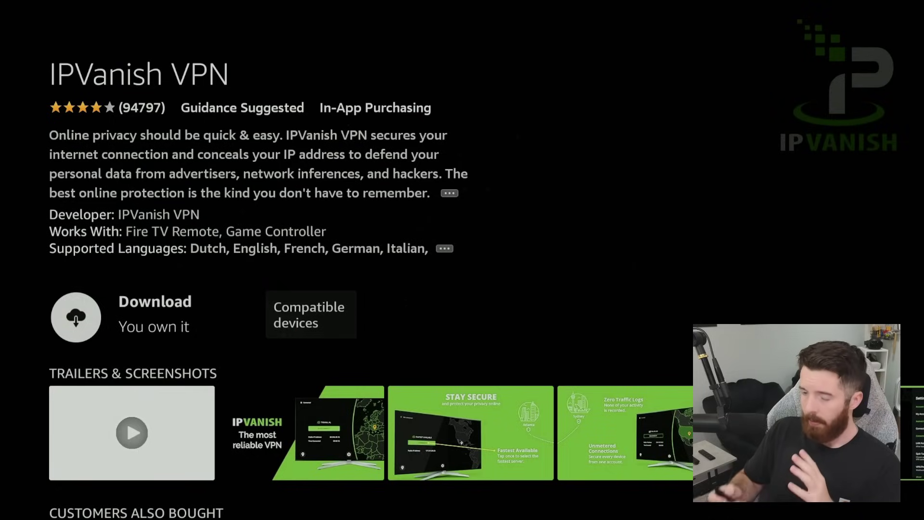
pyautogui.press('Return')
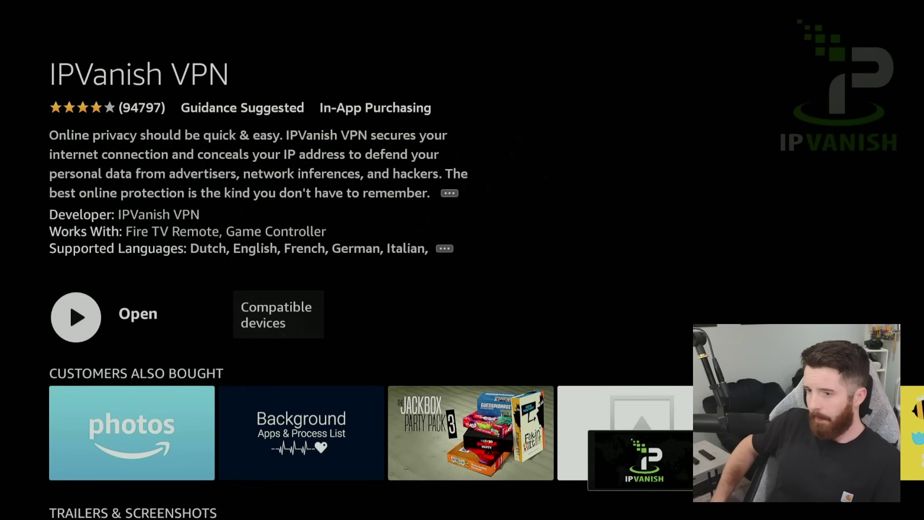
pyautogui.press('Return')
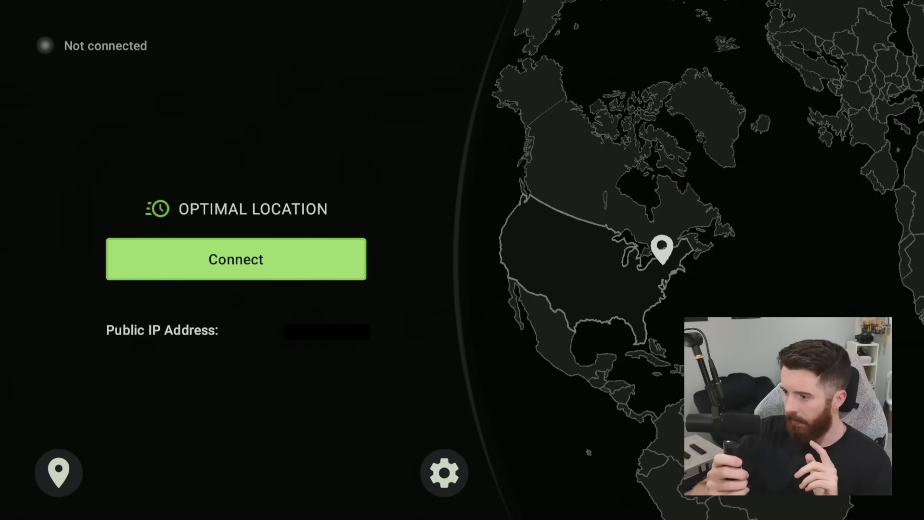
# Review the IPVanish VPN settings list, then go back to the map screen.
pyautogui.click(444, 472)
pyautogui.press('Return')
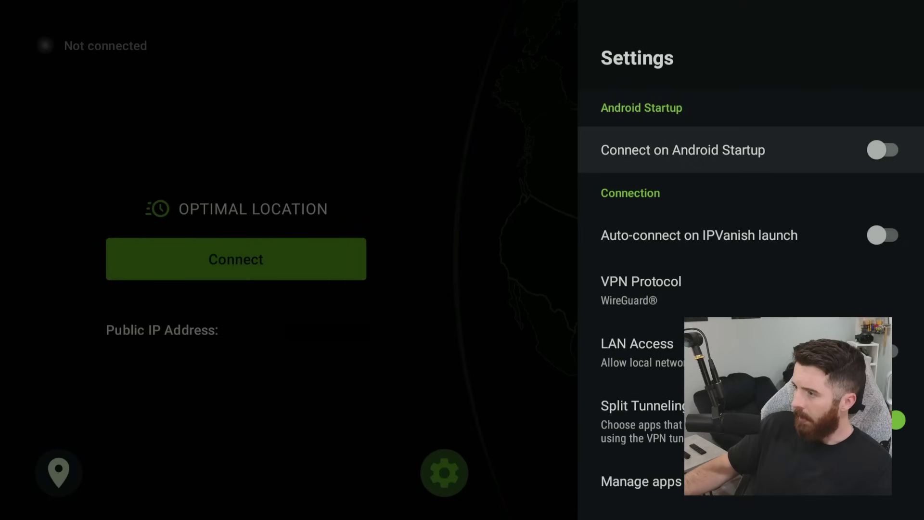
pyautogui.press('Down')
pyautogui.press('Down')
pyautogui.press('Down')
pyautogui.press('Down')
pyautogui.press('Down')
pyautogui.press('Down')
pyautogui.press('Down')
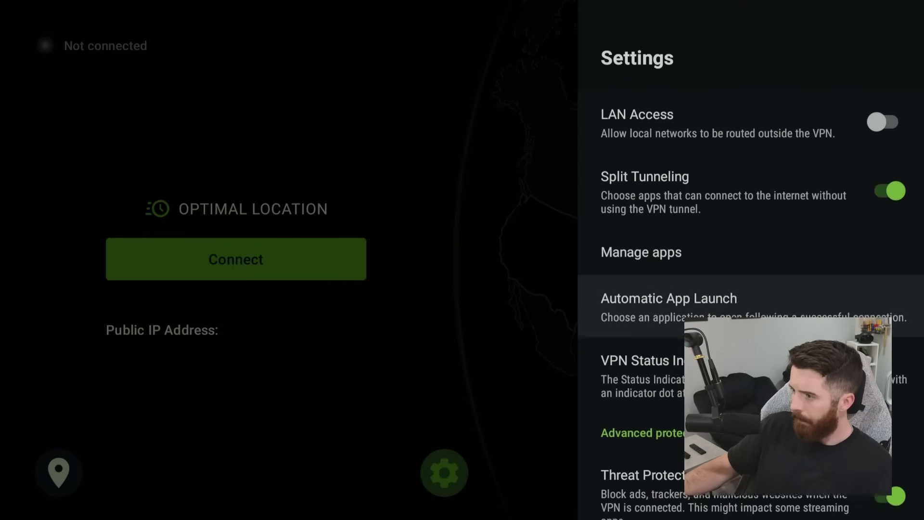
pyautogui.press('Up')
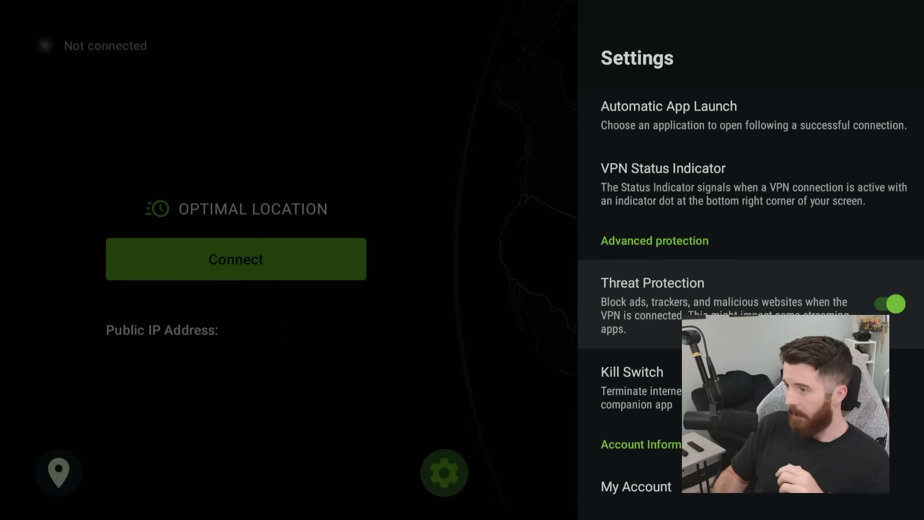
pyautogui.press('Escape')
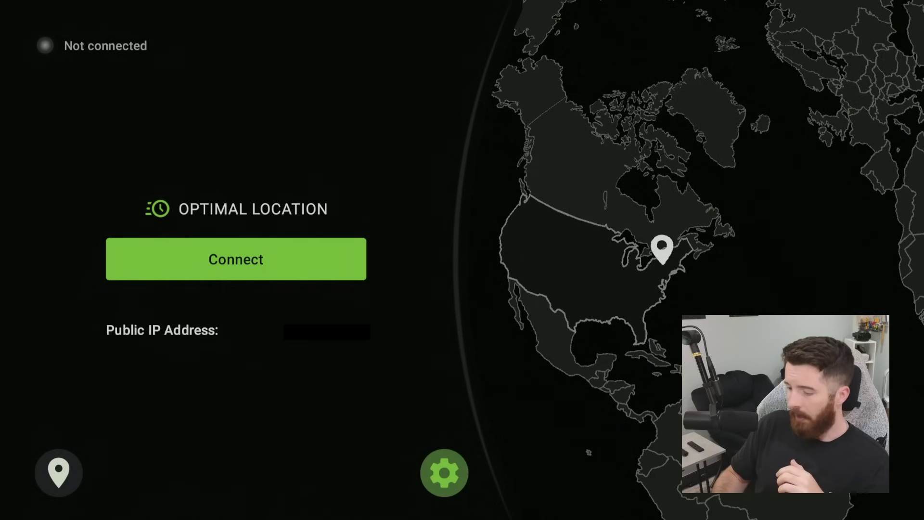
# Connect the VPN to the optimal location, New York, US, and return home.
pyautogui.press('Up')
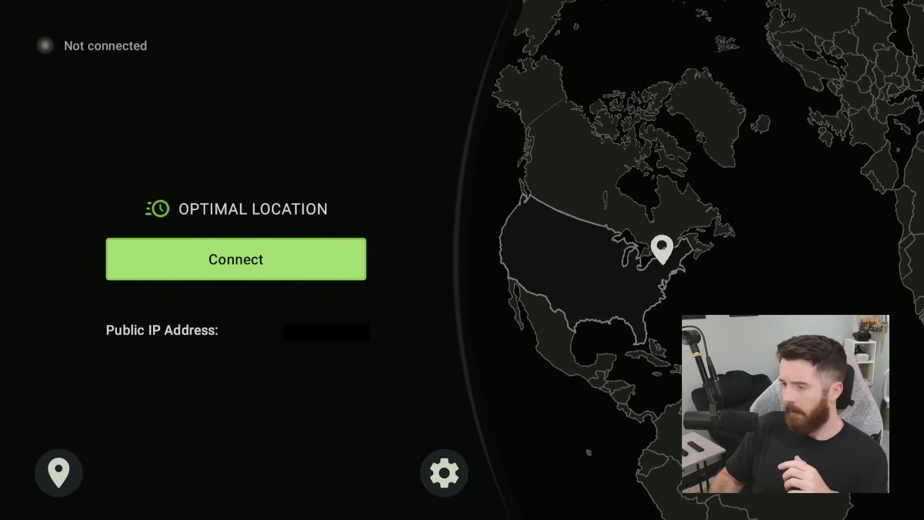
pyautogui.press('Return')
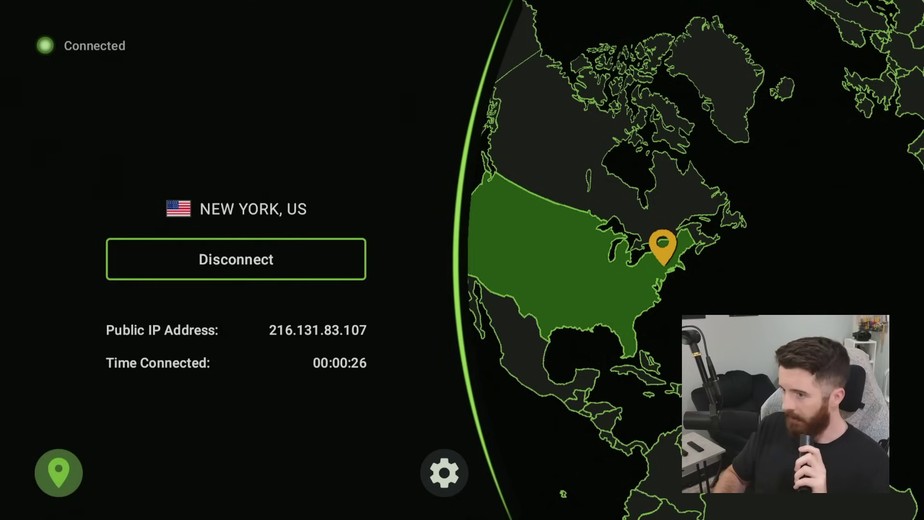
pyautogui.press('Home')
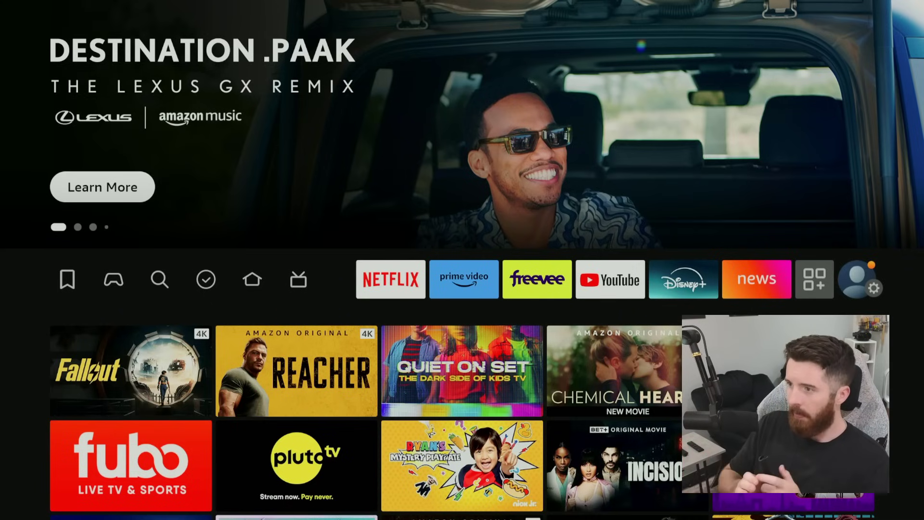
# Go to Settings > My Fire TV > Developer options.
pyautogui.press('Down')
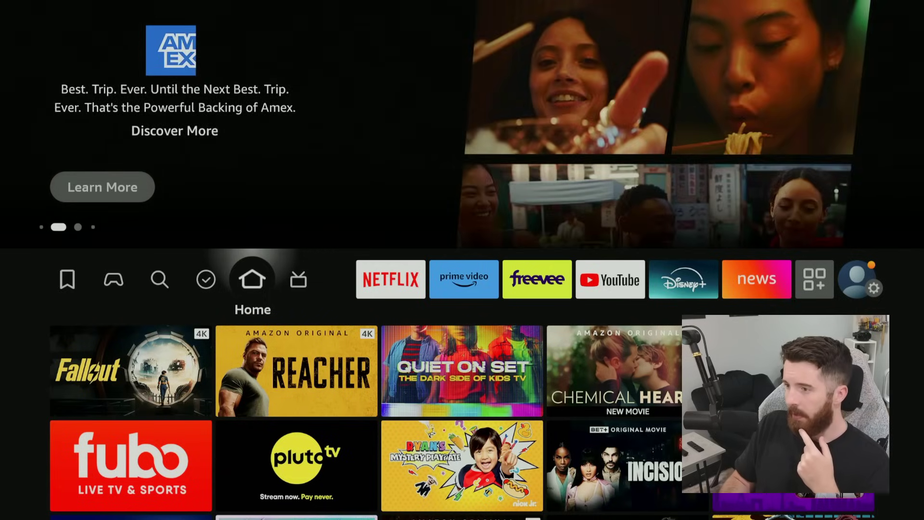
pyautogui.press('Right')
pyautogui.press('Right')
pyautogui.press('Right')
pyautogui.press('Right')
pyautogui.press('Right')
pyautogui.press('Right')
pyautogui.press('Right')
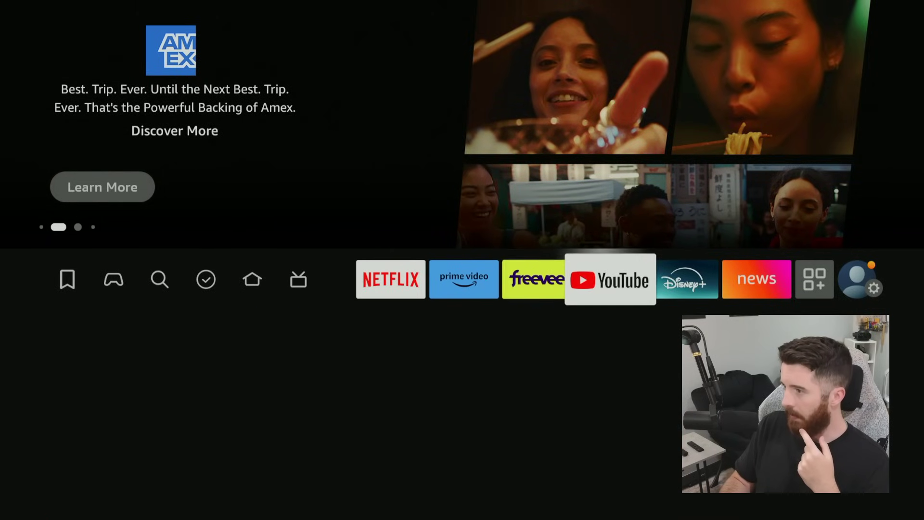
pyautogui.press('Right')
pyautogui.press('Right')
pyautogui.press('Down')
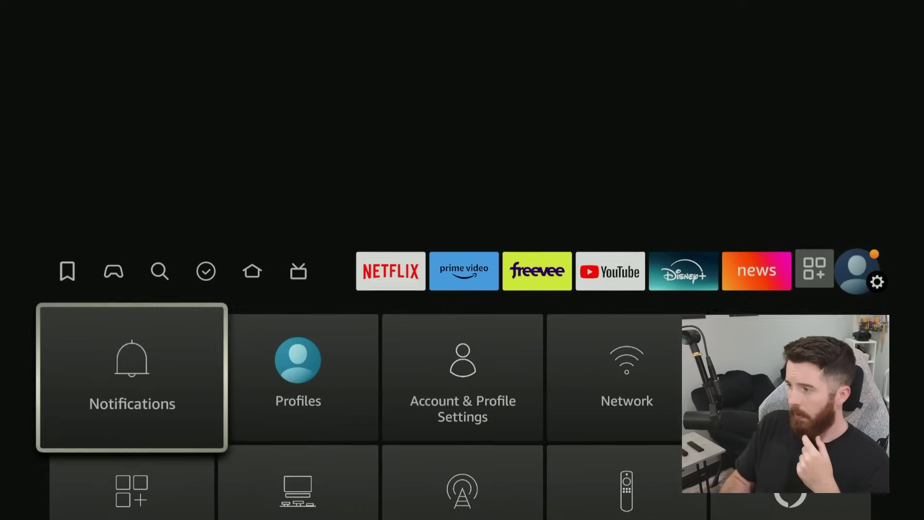
pyautogui.press('Down')
pyautogui.press('Down')
pyautogui.press('Right')
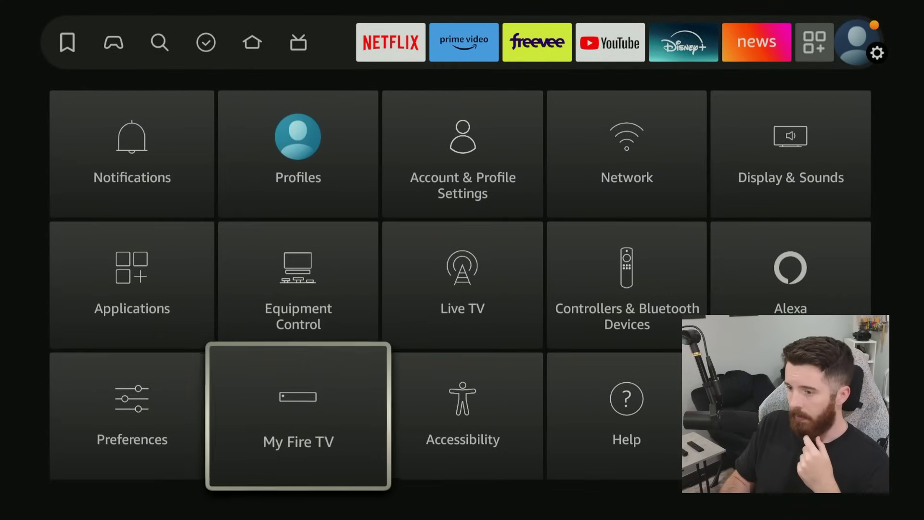
pyautogui.press('Return')
pyautogui.press('Down')
pyautogui.press('Return')
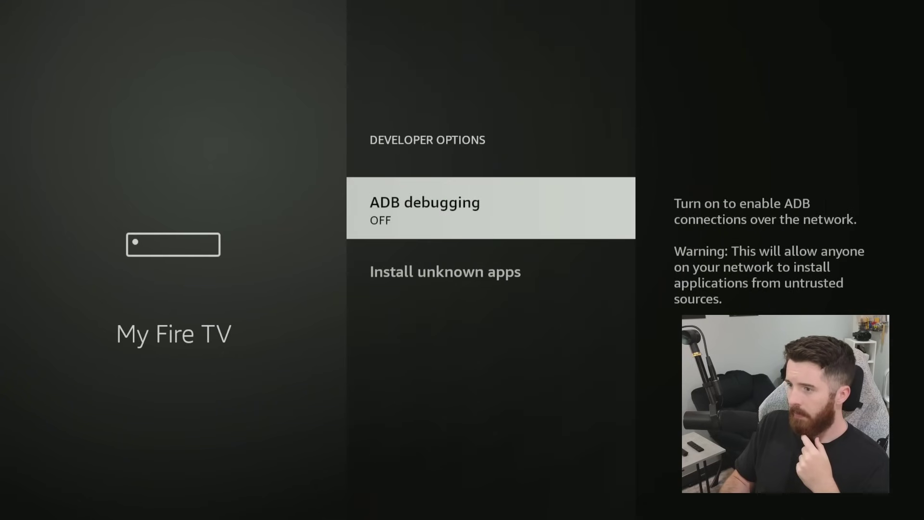
# Turn Downloader ON under Install unknown apps, then return home.
pyautogui.press('Down')
pyautogui.press('Return')
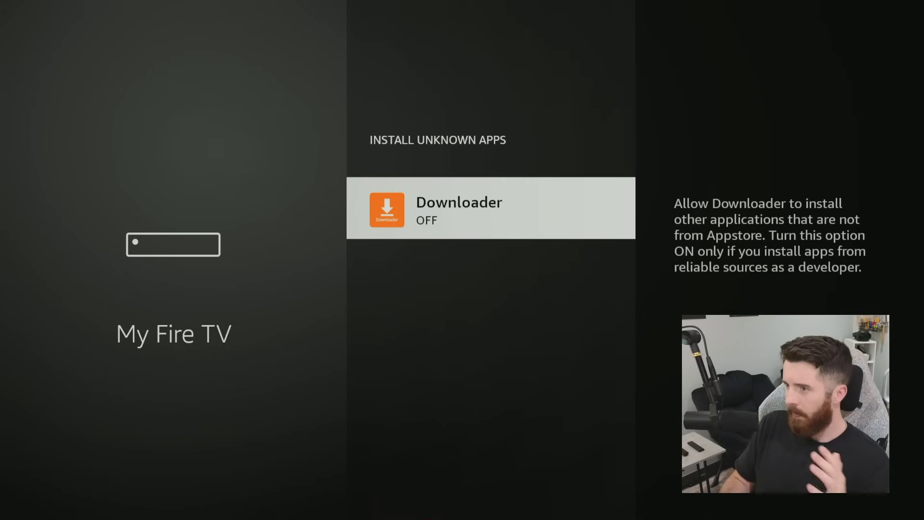
pyautogui.press('Return')
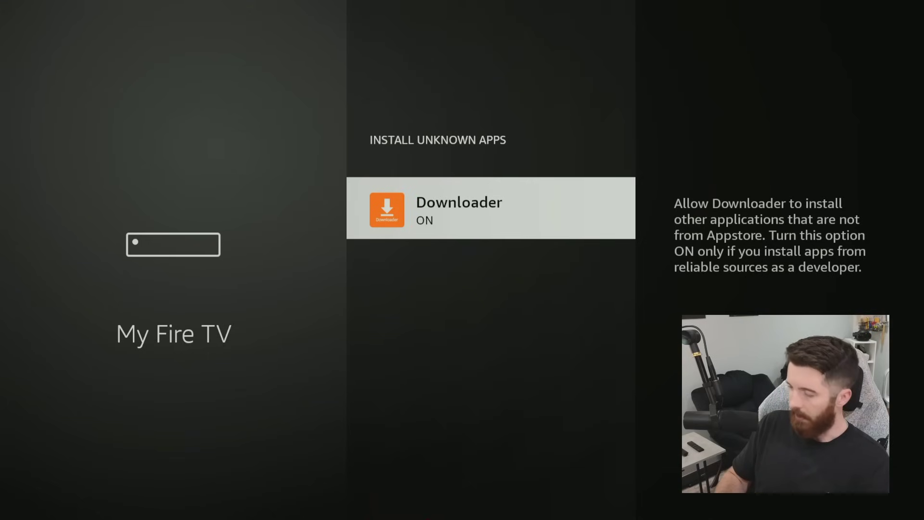
pyautogui.press('Home')
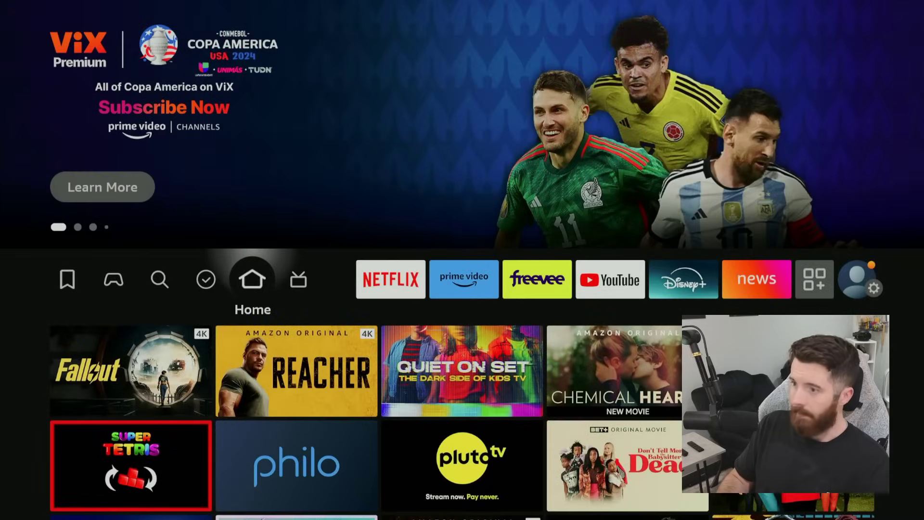
# Launch Downloader from the Your Apps & Channels screen.
pyautogui.press('Right')
pyautogui.press('Right')
pyautogui.press('Right')
pyautogui.press('Right')
pyautogui.press('Right')
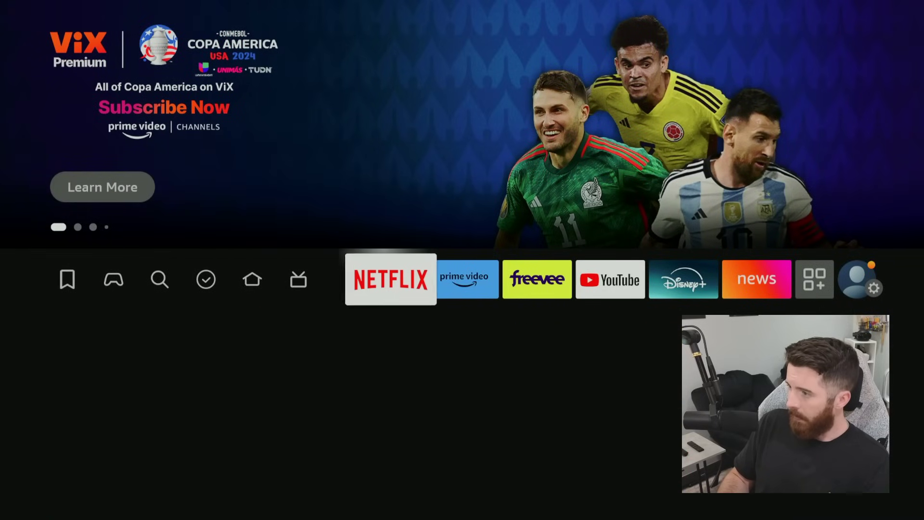
pyautogui.press('Right')
pyautogui.press('Right')
pyautogui.press('Right')
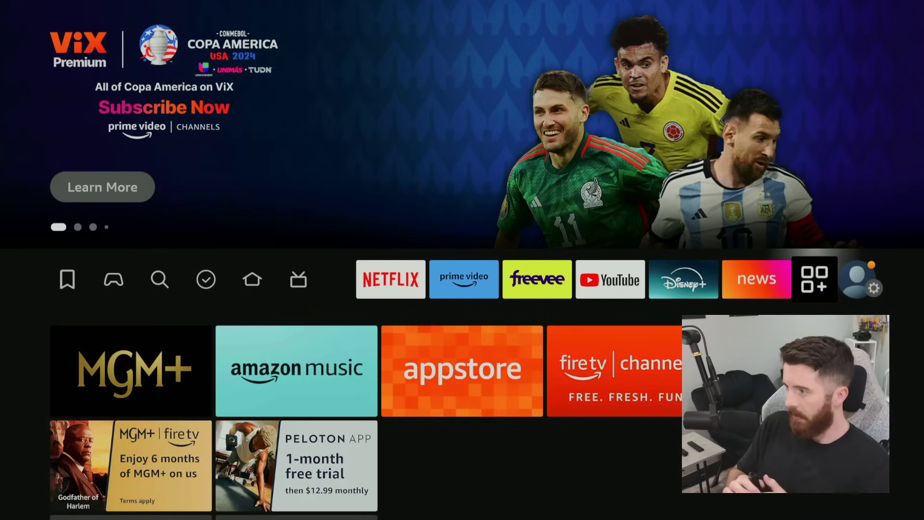
pyautogui.press('Return')
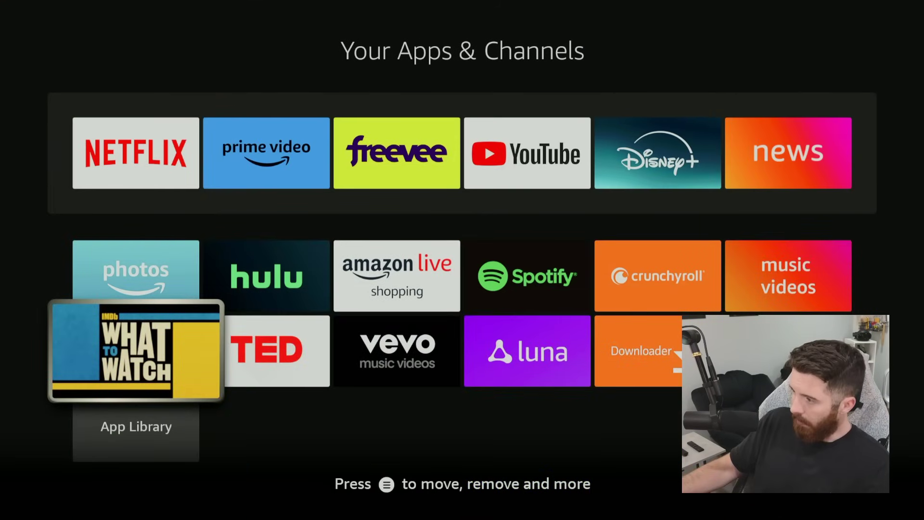
pyautogui.press('Right')
pyautogui.press('Right')
pyautogui.press('Right')
pyautogui.press('Right')
pyautogui.press('Right')
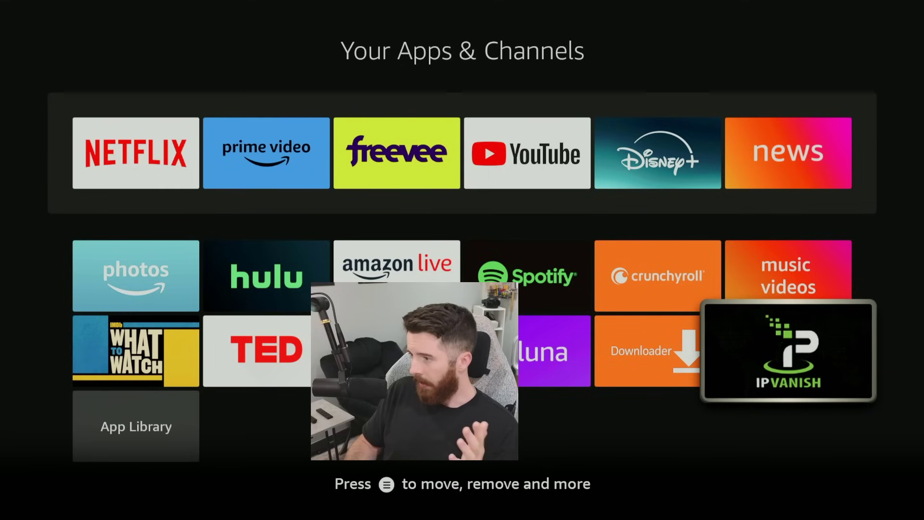
pyautogui.press('Left')
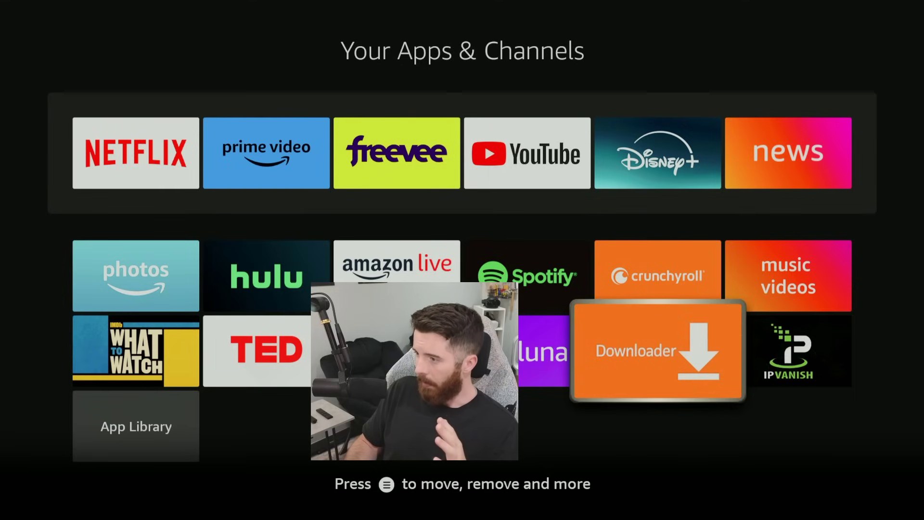
pyautogui.press('Return')
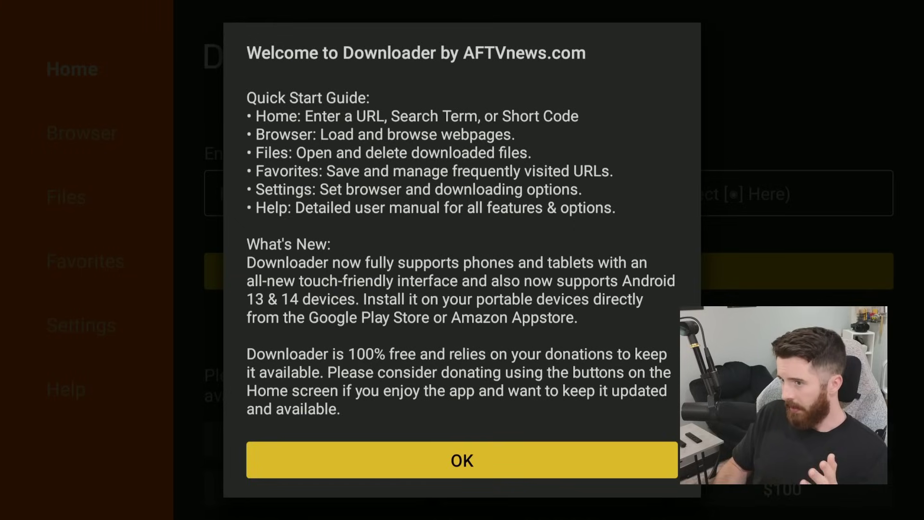
# Dismiss Downloader's welcome notice and bring up the URL entry keyboard.
pyautogui.press('Return')
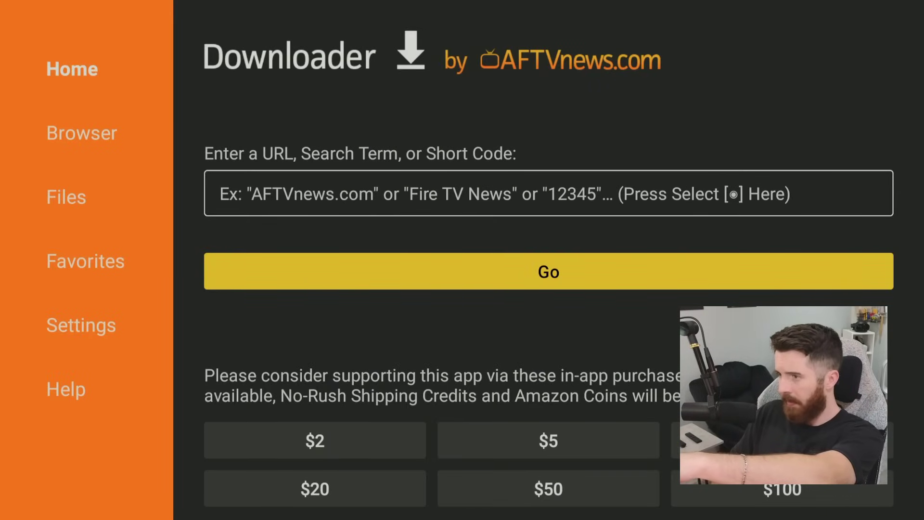
pyautogui.press('Up')
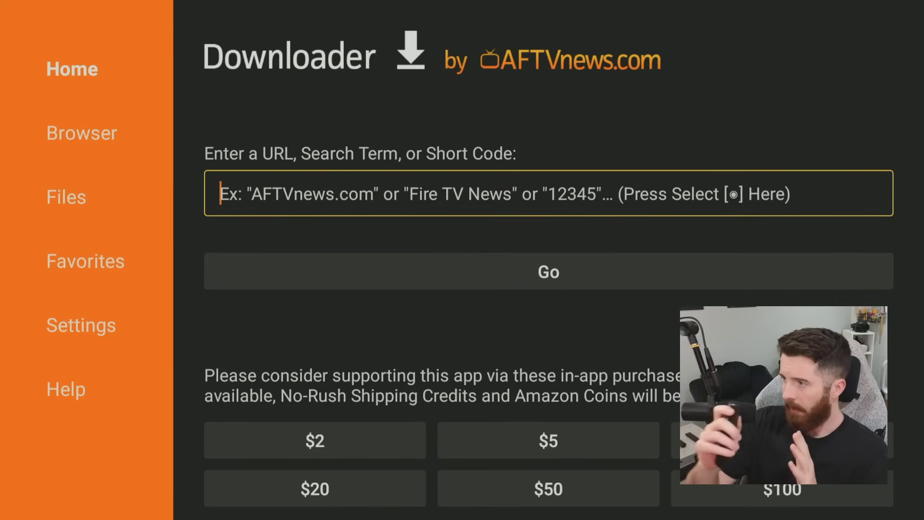
pyautogui.press('Return')
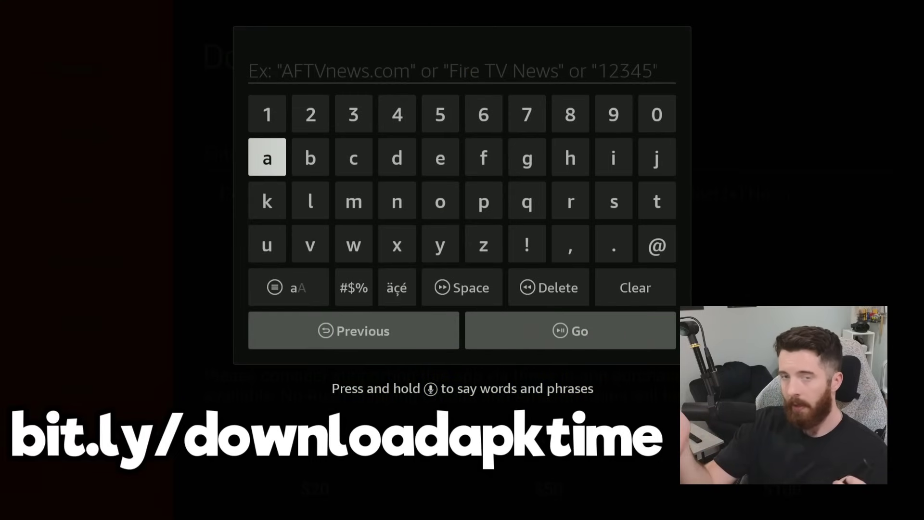
# Type 'bit.ly/' into Downloader's address box using the letter and symbol keyboards.
pyautogui.press('Right')
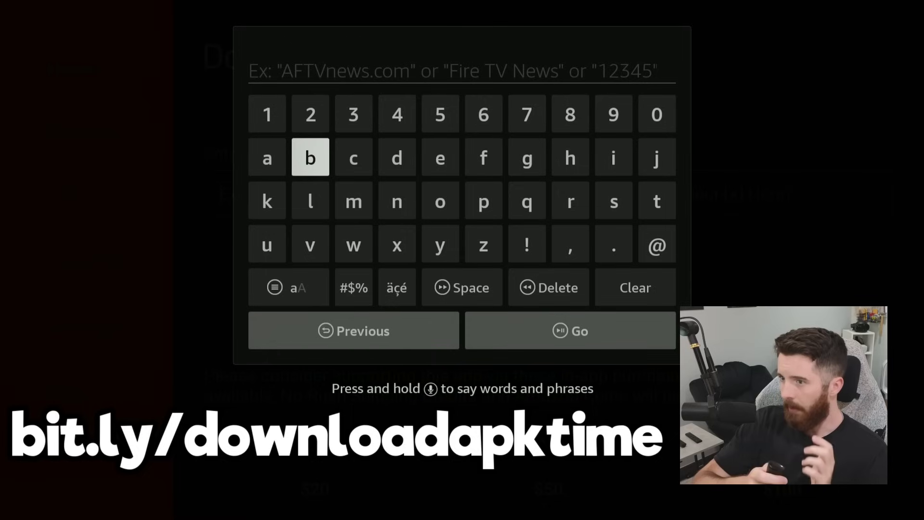
pyautogui.press('Return')
pyautogui.press('Right')
pyautogui.press('Right')
pyautogui.press('Right')
pyautogui.press('Right')
pyautogui.press('Right')
pyautogui.press('Right')
pyautogui.press('Right')
pyautogui.press('Return')
pyautogui.press('Down')
pyautogui.press('Right')
pyautogui.press('Down')
pyautogui.press('Left')
pyautogui.press('Return')
pyautogui.press('Up')
pyautogui.press('Left')
pyautogui.press('Left')
pyautogui.press('Left')
pyautogui.press('Left')
pyautogui.press('Left')
pyautogui.press('Left')
pyautogui.press('Left')
pyautogui.press('Return')
pyautogui.press('Down')
pyautogui.press('Right')
pyautogui.press('Right')
pyautogui.press('Right')
pyautogui.press('Return')
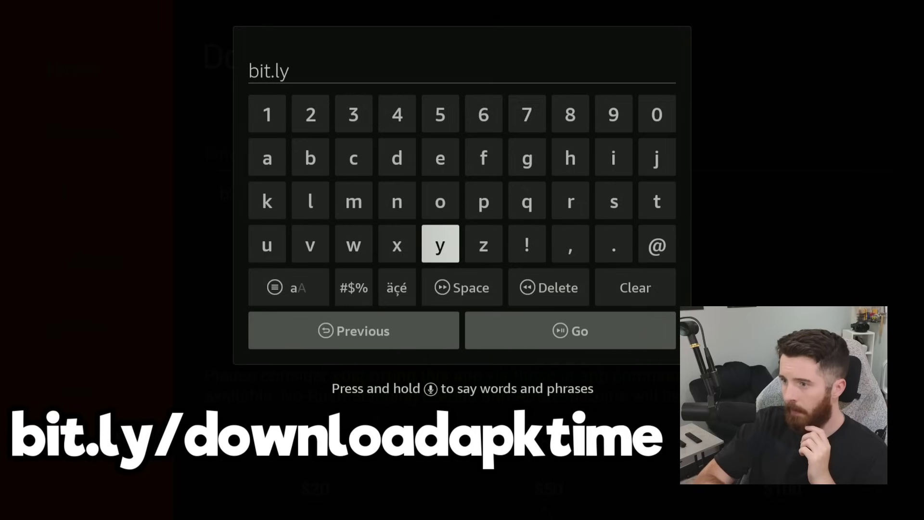
pyautogui.press('Down')
pyautogui.press('Left')
pyautogui.press('Left')
pyautogui.press('Return')
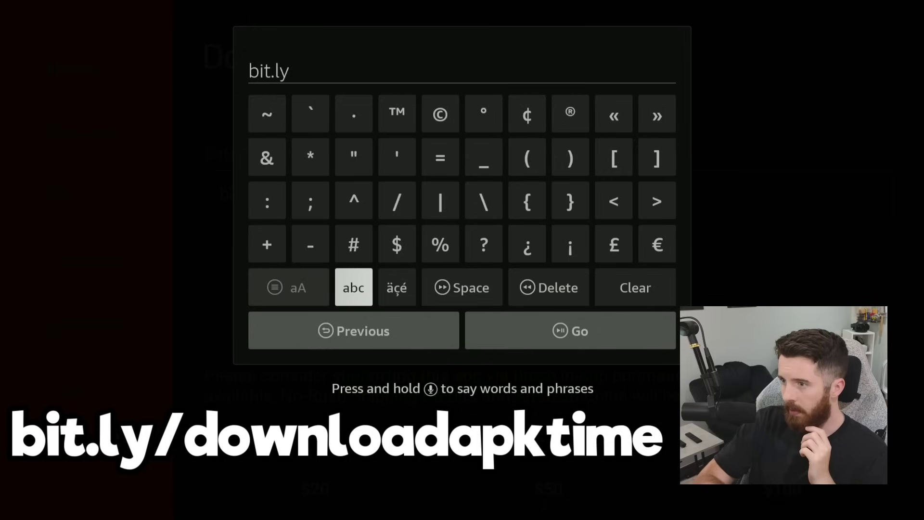
pyautogui.press('Up')
pyautogui.press('Up')
pyautogui.press('Right')
pyautogui.press('Return')
# Finish the address as bit.ly/downloadapktime and select Go to start connecting.
pyautogui.press('Down')
pyautogui.press('Down')
pyautogui.press('Left')
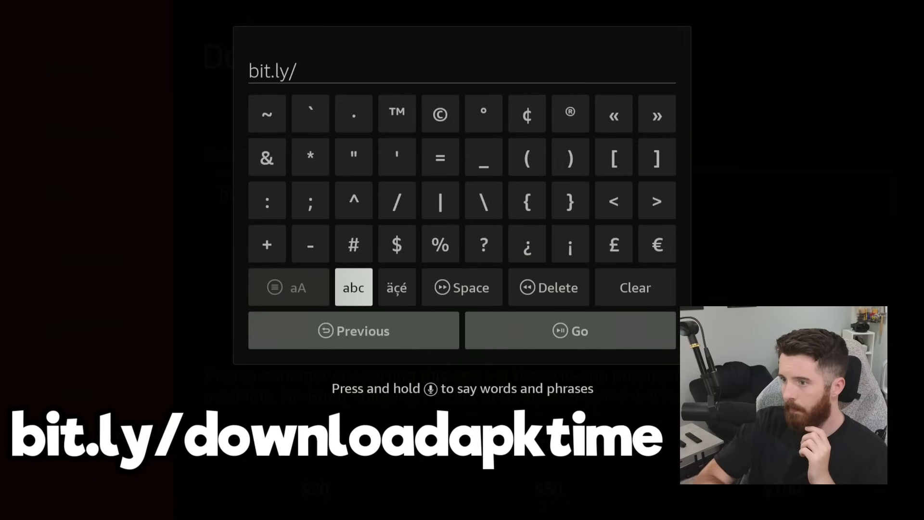
pyautogui.press('Return')
pyautogui.press('Up')
pyautogui.press('Up')
pyautogui.press('Up')
pyautogui.press('Right')
pyautogui.press('Return')
pyautogui.press('Down')
pyautogui.press('Right')
pyautogui.press('Return')
pyautogui.press('Down')
pyautogui.press('Left')
pyautogui.press('Left')
pyautogui.press('Return')
pyautogui.press('Up')
pyautogui.press('Right')
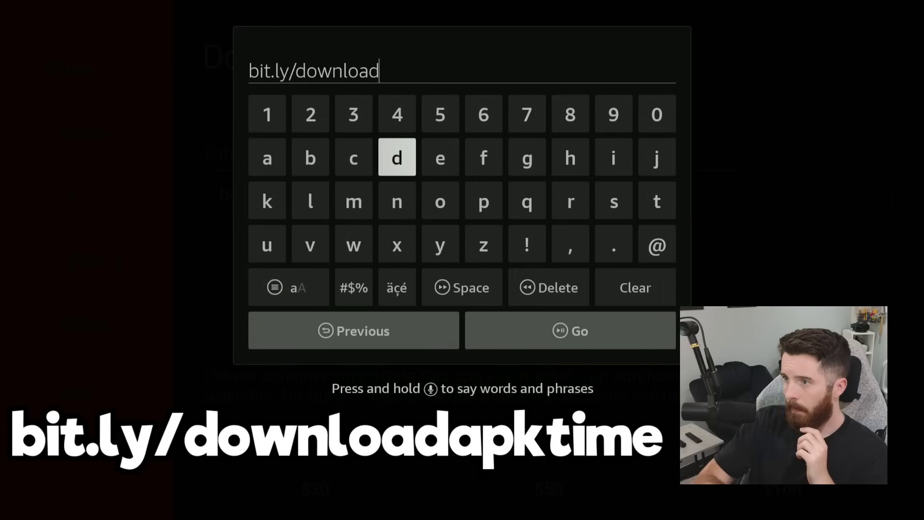
pyautogui.press('Left')
pyautogui.press('Left')
pyautogui.press('Left')
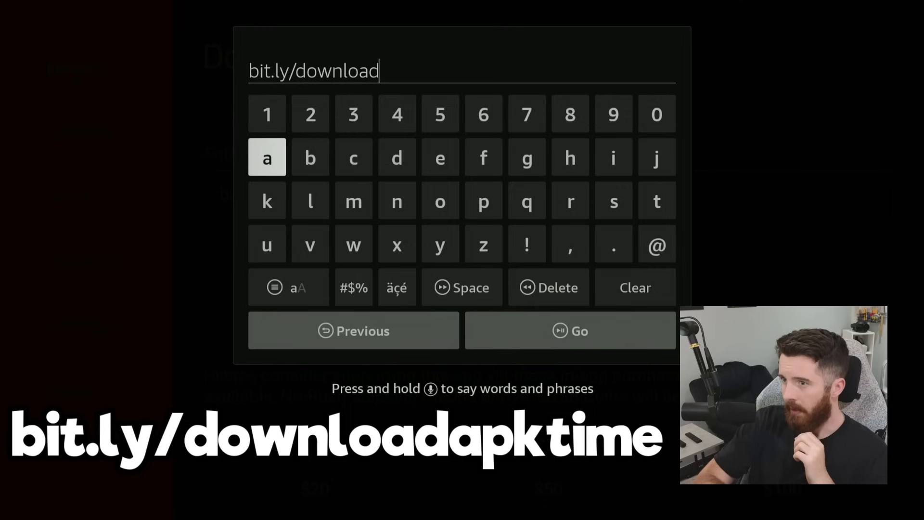
pyautogui.press('Down')
pyautogui.press('Right')
pyautogui.press('Right')
pyautogui.press('Right')
pyautogui.press('Right')
pyautogui.press('Right')
pyautogui.press('Return')
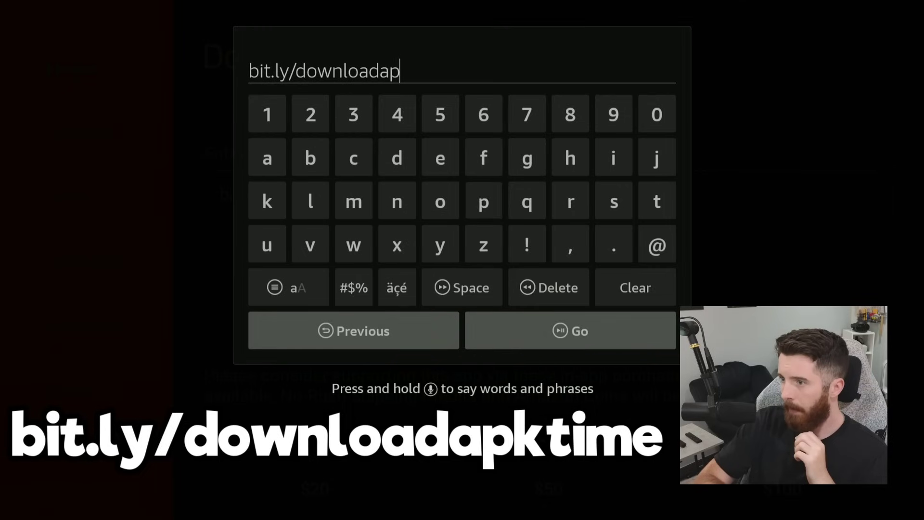
pyautogui.press('Left')
pyautogui.press('Left')
pyautogui.press('Left')
pyautogui.press('Left')
pyautogui.press('Left')
pyautogui.press('Return')
pyautogui.press('Up')
pyautogui.press('Right')
pyautogui.press('Right')
pyautogui.press('Right')
pyautogui.press('Right')
pyautogui.press('Right')
pyautogui.press('Right')
pyautogui.press('Right')
pyautogui.press('Right')
pyautogui.press('Right')
pyautogui.press('Down')
pyautogui.press('Return')
pyautogui.press('Up')
pyautogui.press('Left')
pyautogui.press('Return')
pyautogui.press('Down')
pyautogui.press('Left')
pyautogui.press('Left')
pyautogui.press('Left')
pyautogui.press('Left')
pyautogui.press('Left')
pyautogui.press('Left')
pyautogui.press('Return')
pyautogui.press('Up')
pyautogui.press('Right')
pyautogui.press('Right')
pyautogui.press('Return')
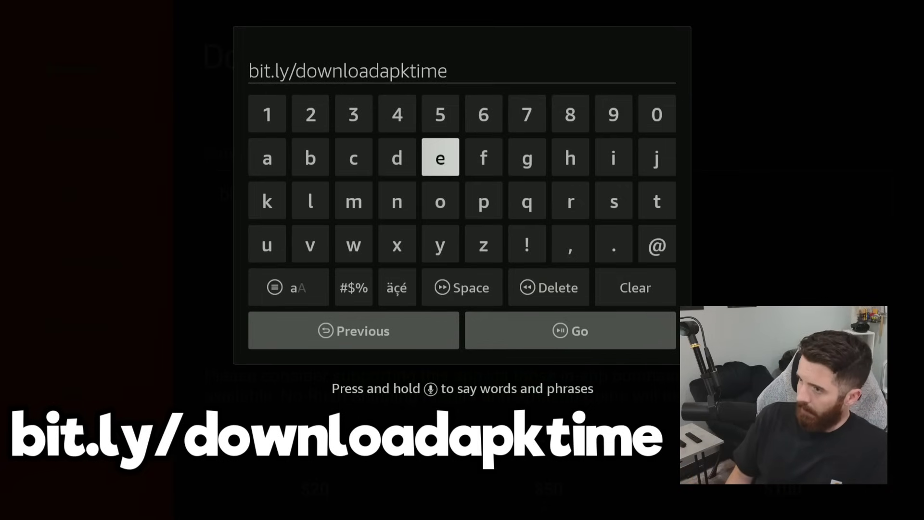
pyautogui.press('Down')
pyautogui.press('Down')
pyautogui.press('Down')
pyautogui.press('Down')
pyautogui.press('Right')
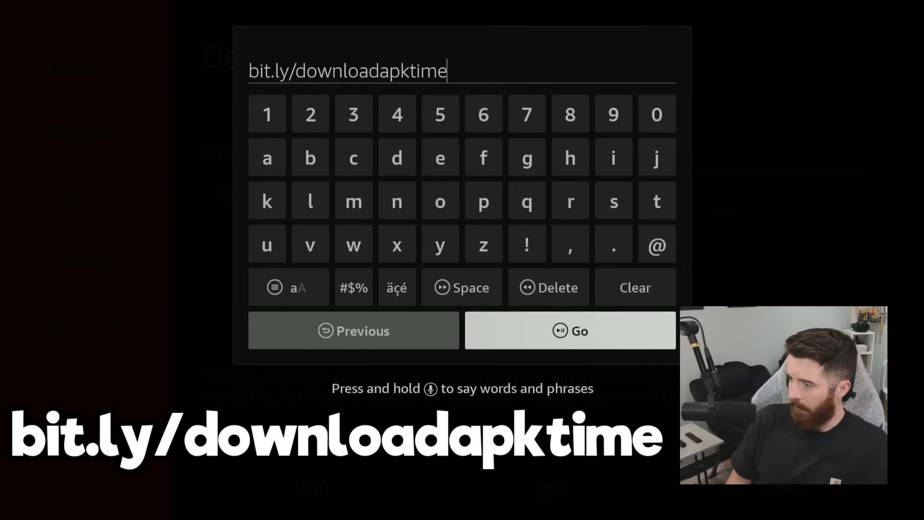
pyautogui.press('Return')
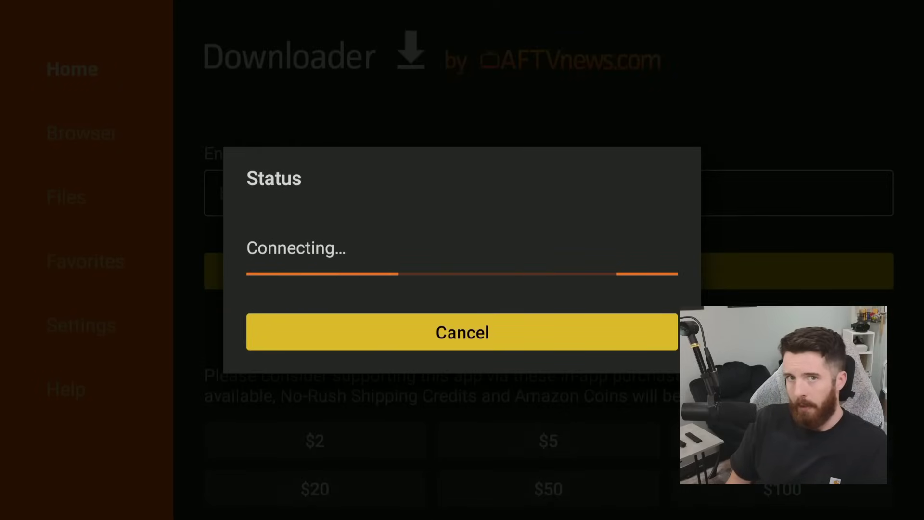
# Install APKTime from the downloaded file and select DONE.
pyautogui.press('Return')
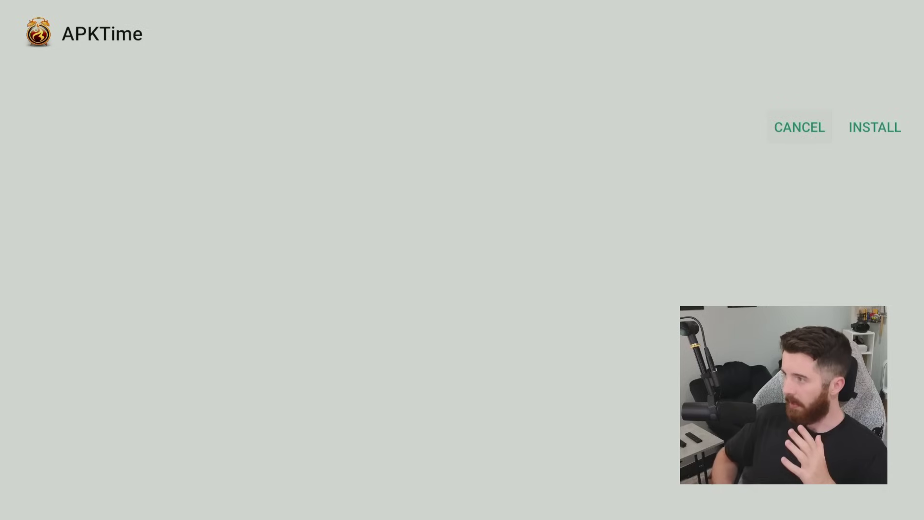
pyautogui.press('Right')
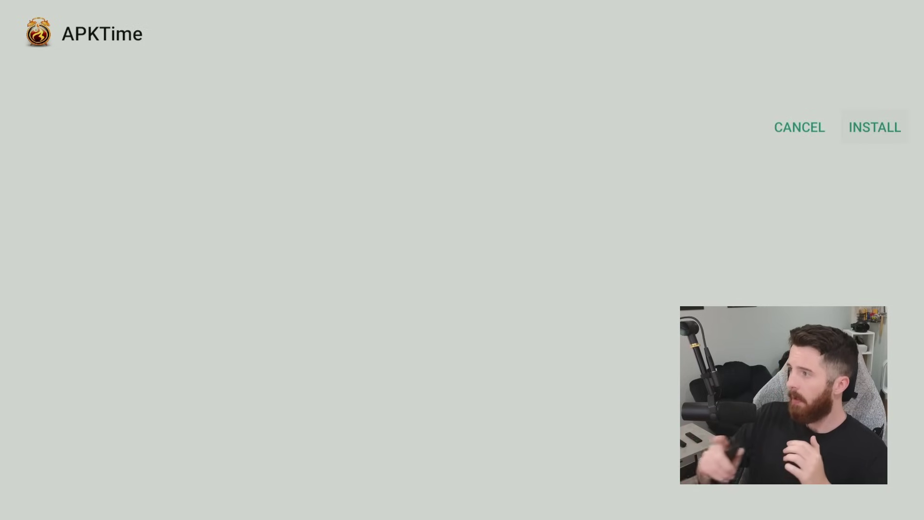
pyautogui.press('Return')
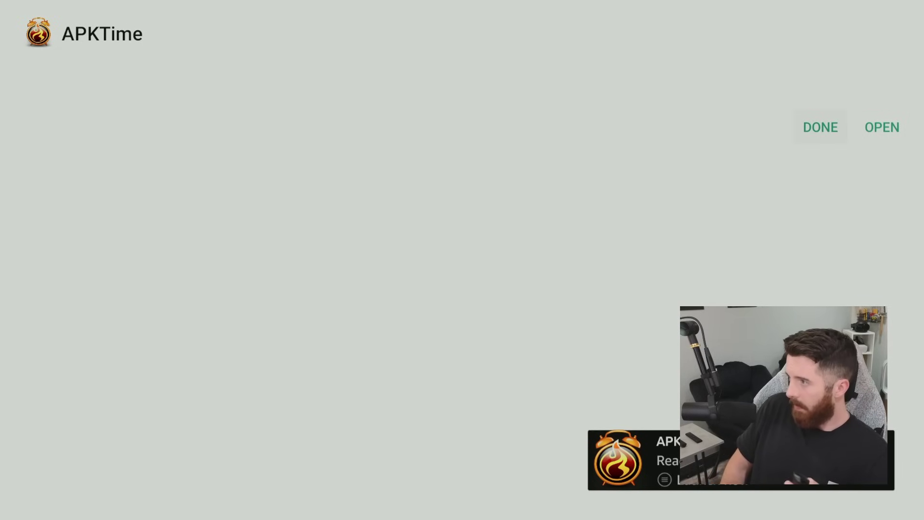
pyautogui.press('Return')
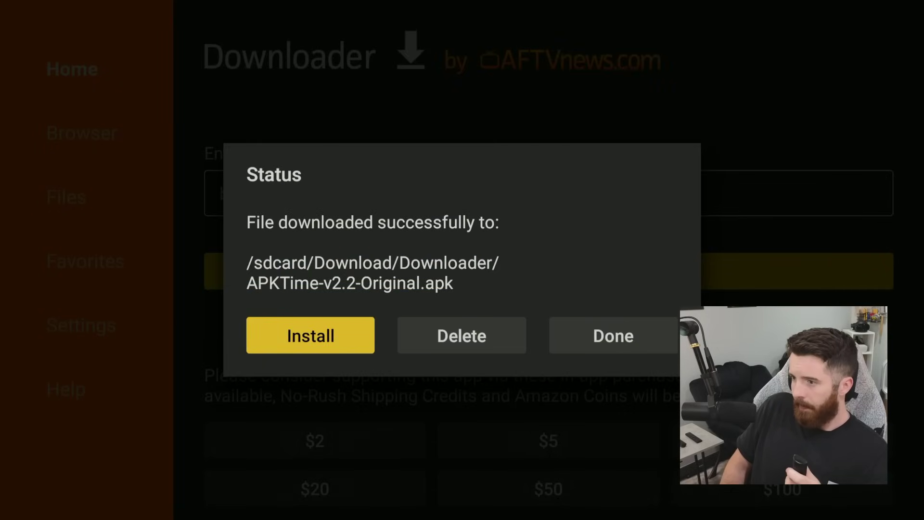
# Delete the APKTime-v2.2-Original.apk installer file and return home.
pyautogui.press('Right')
pyautogui.press('Return')
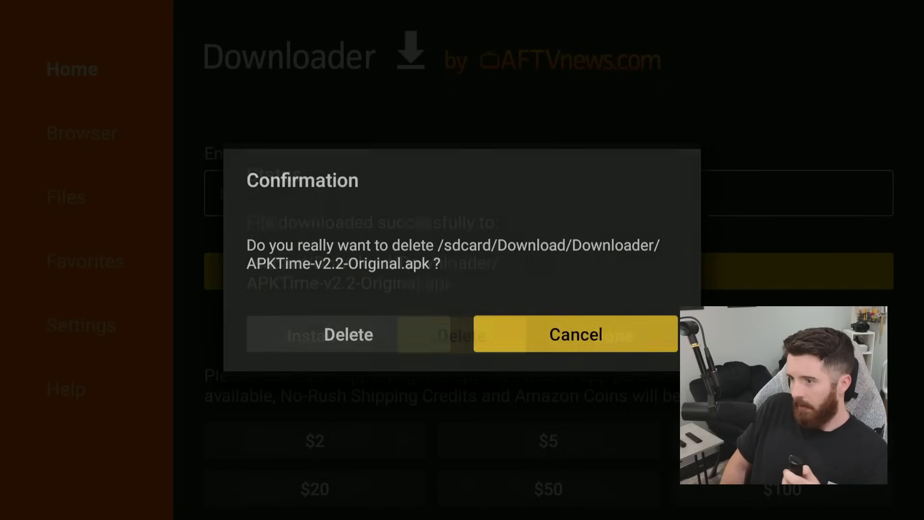
pyautogui.press('Left')
pyautogui.press('Return')
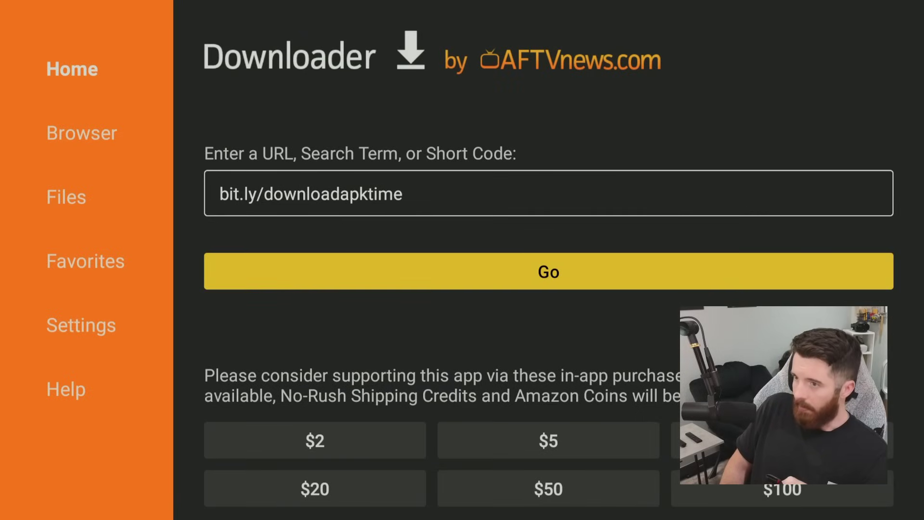
pyautogui.press('Home')
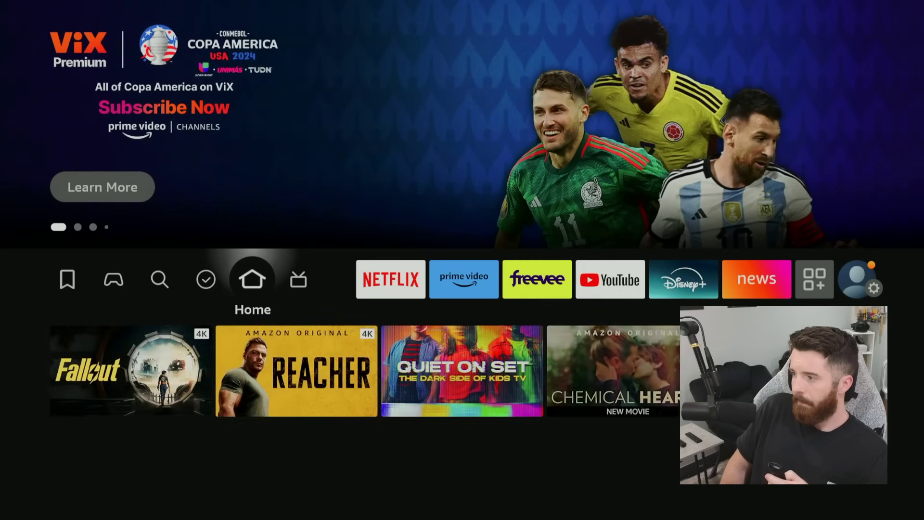
# Launch APKTime from the full installed-apps list, then exit back to the Home screen.
pyautogui.press('Right')
pyautogui.press('Right')
pyautogui.press('Right')
pyautogui.press('Right')
pyautogui.press('Right')
pyautogui.press('Right')
pyautogui.press('Right')
pyautogui.press('Right')
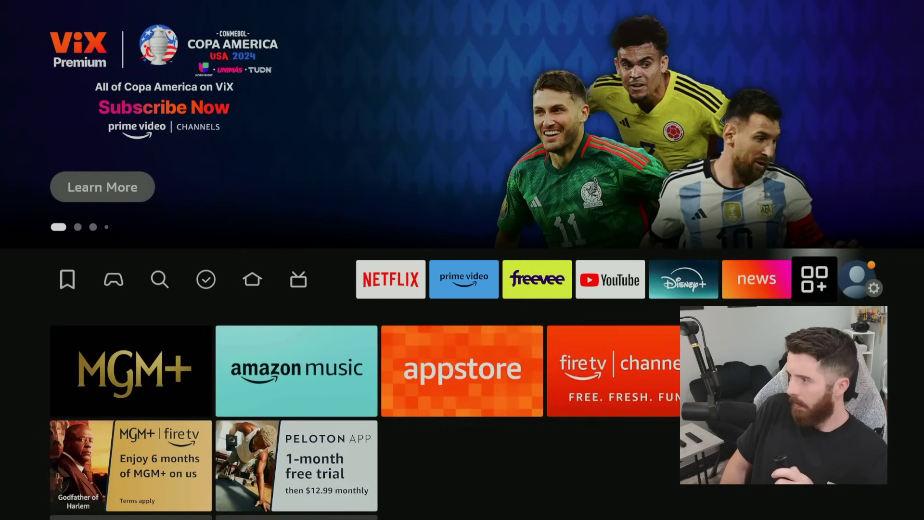
pyautogui.press('Return')
pyautogui.press('Down')
pyautogui.press('Down')
pyautogui.press('Down')
pyautogui.press('Down')
pyautogui.press('Down')
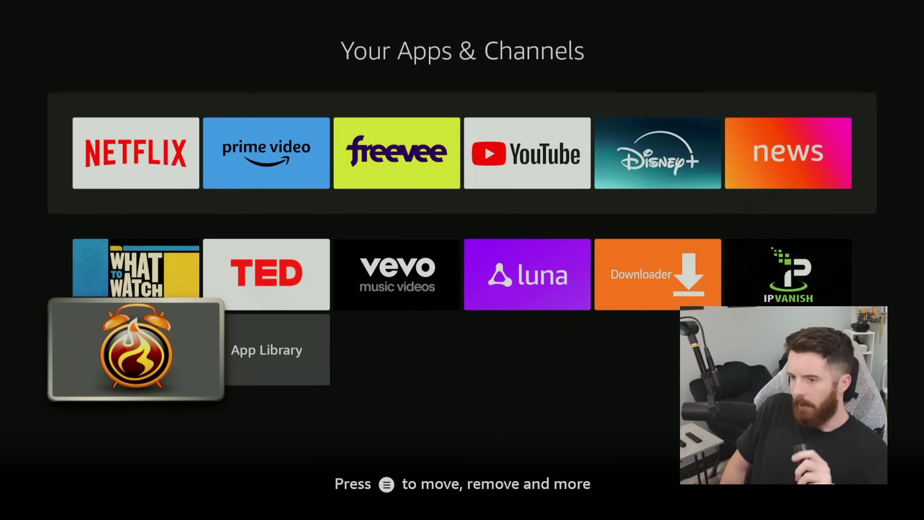
pyautogui.press('Return')
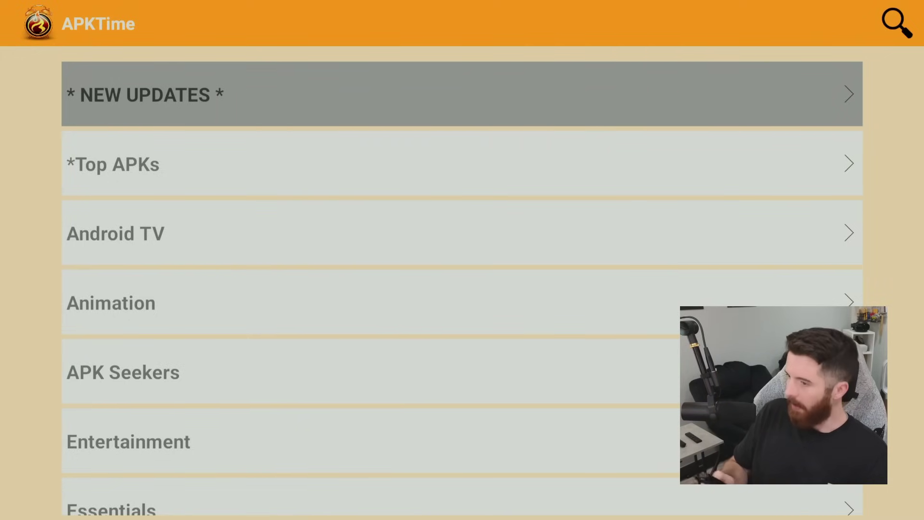
pyautogui.press('Home')
pyautogui.press('Right')
pyautogui.press('Right')
pyautogui.press('Right')
pyautogui.press('Right')
pyautogui.press('Right')
pyautogui.press('Right')
pyautogui.press('Right')
pyautogui.press('Right')
pyautogui.press('Right')
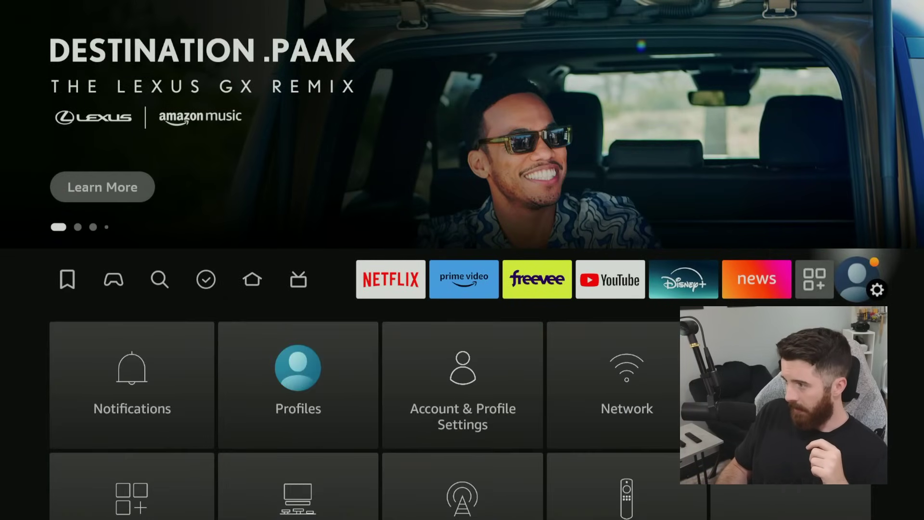
# Turn APKTime ON under My Fire TV > Developer options > Install unknown apps.
pyautogui.press('Down')
pyautogui.press('Down')
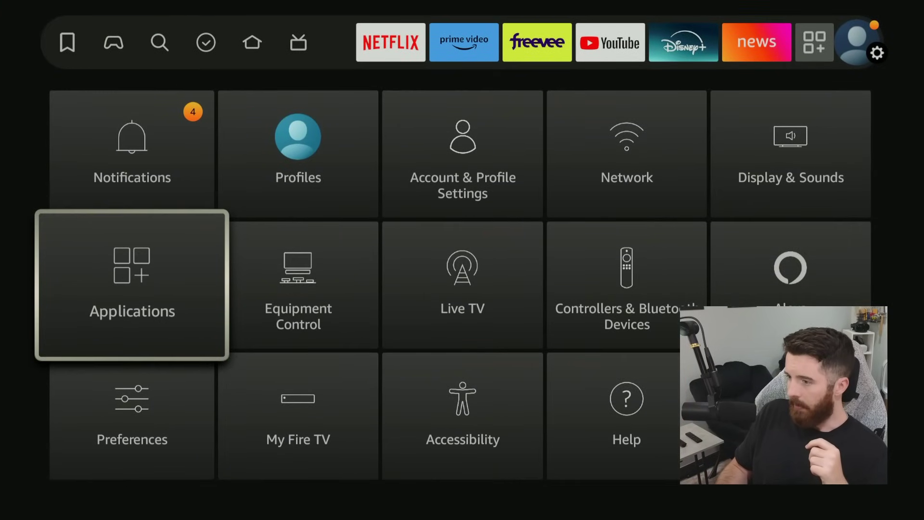
pyautogui.press('Down')
pyautogui.press('Right')
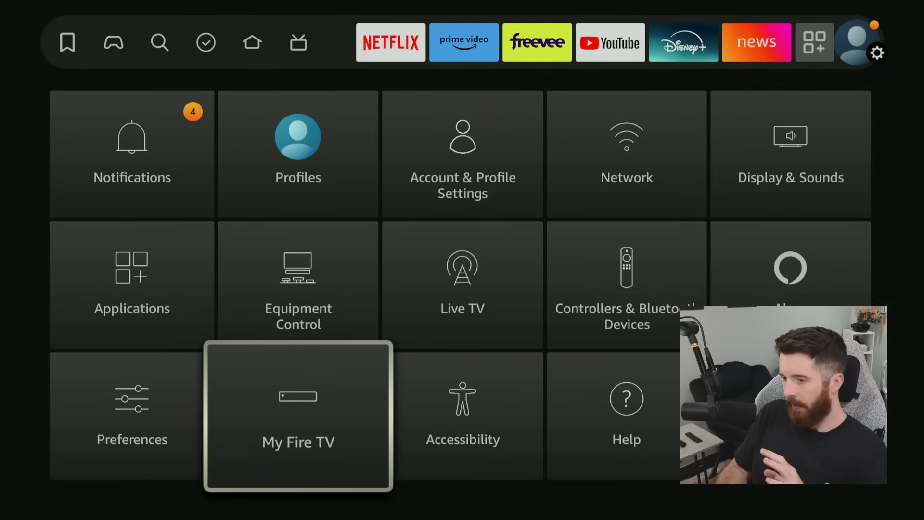
pyautogui.press('Return')
pyautogui.press('Down')
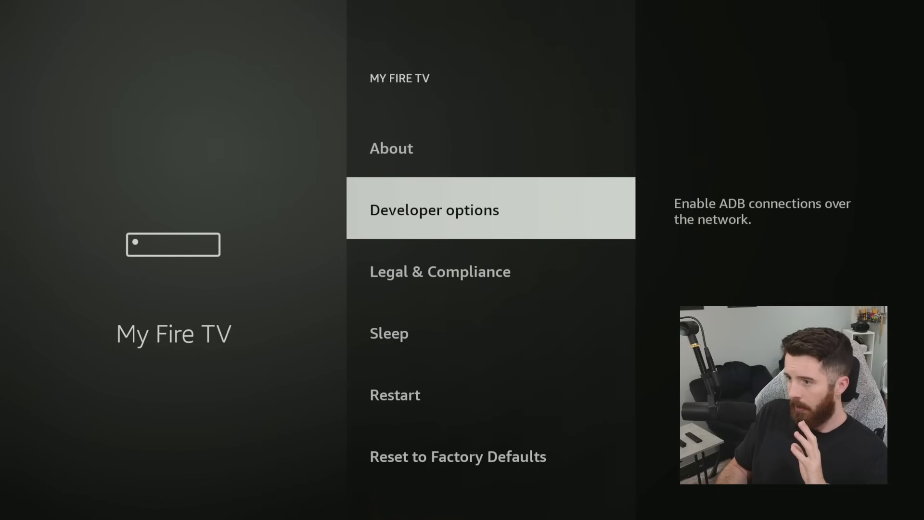
pyautogui.press('Return')
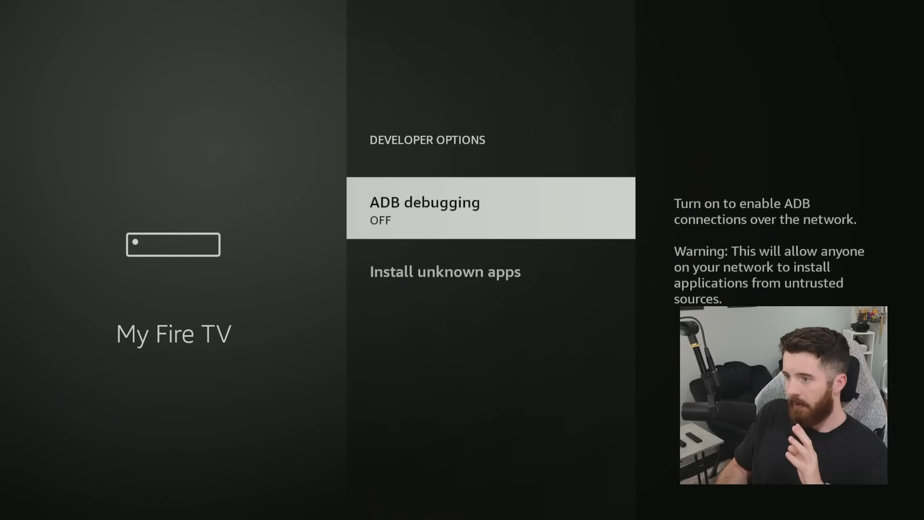
pyautogui.press('Down')
pyautogui.press('Return')
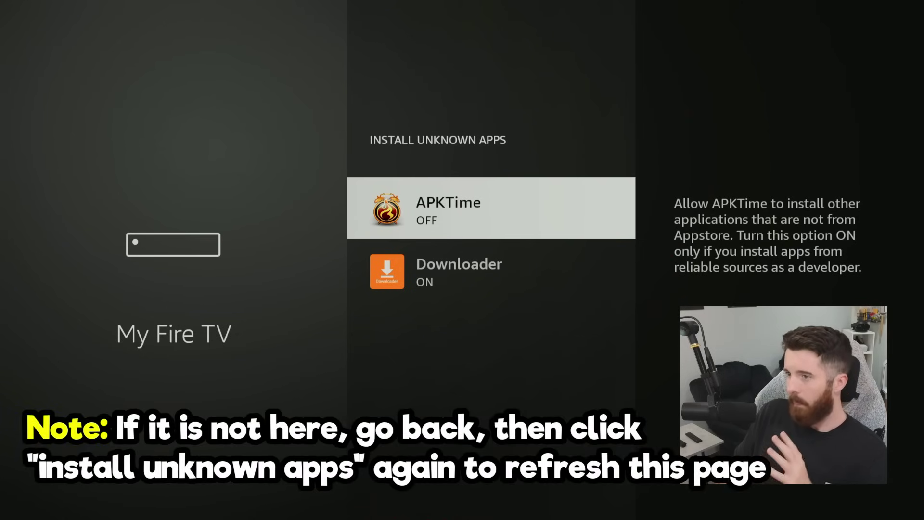
pyautogui.press('Return')
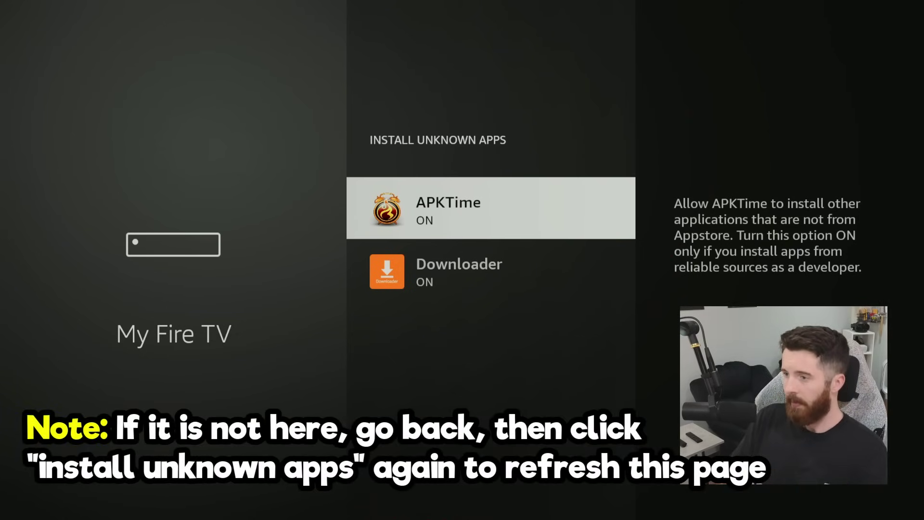
pyautogui.press('Escape')
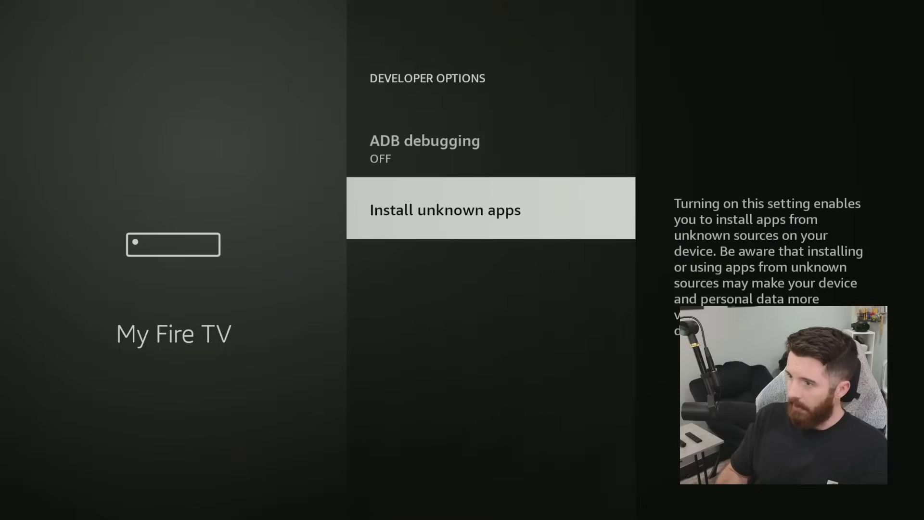